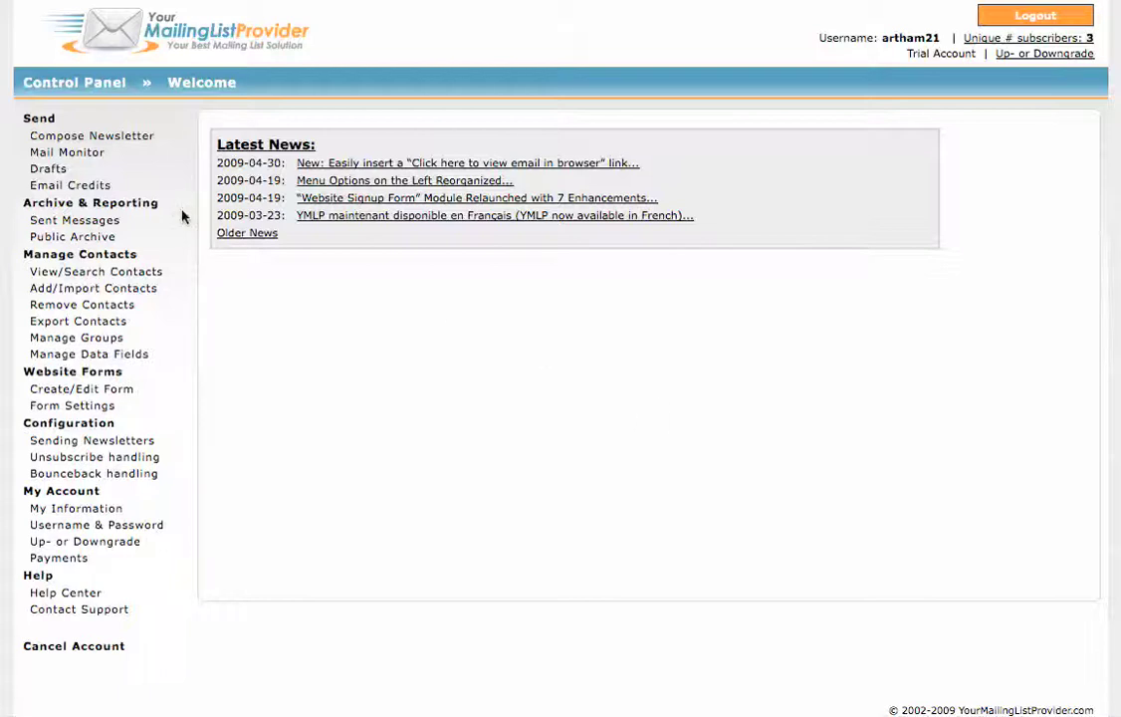
Step: Start a Graphical HTML newsletter in YMLP's Email Newsletter Builder with open-rate and click-through tracking
left_click(130, 140)
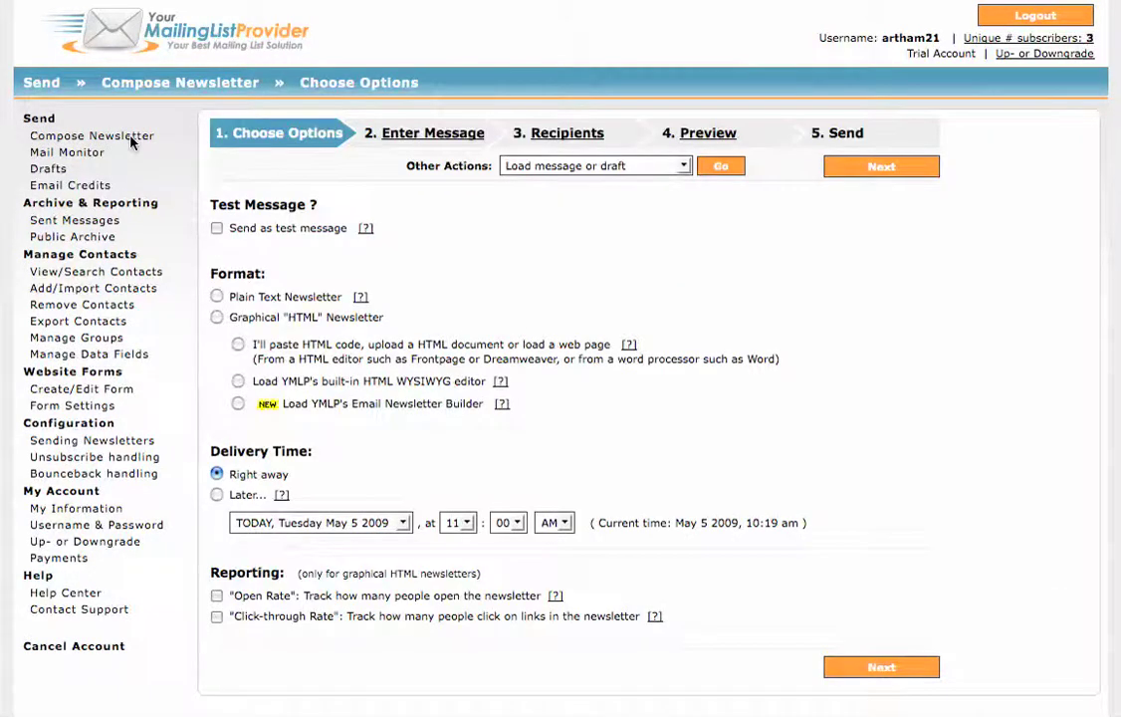
left_click(217, 316)
left_click(239, 404)
left_click(218, 596)
left_click(217, 617)
Step: Continue to the builder and choose ByIren Newsletter Template (#1) from My Templates
left_click(886, 669)
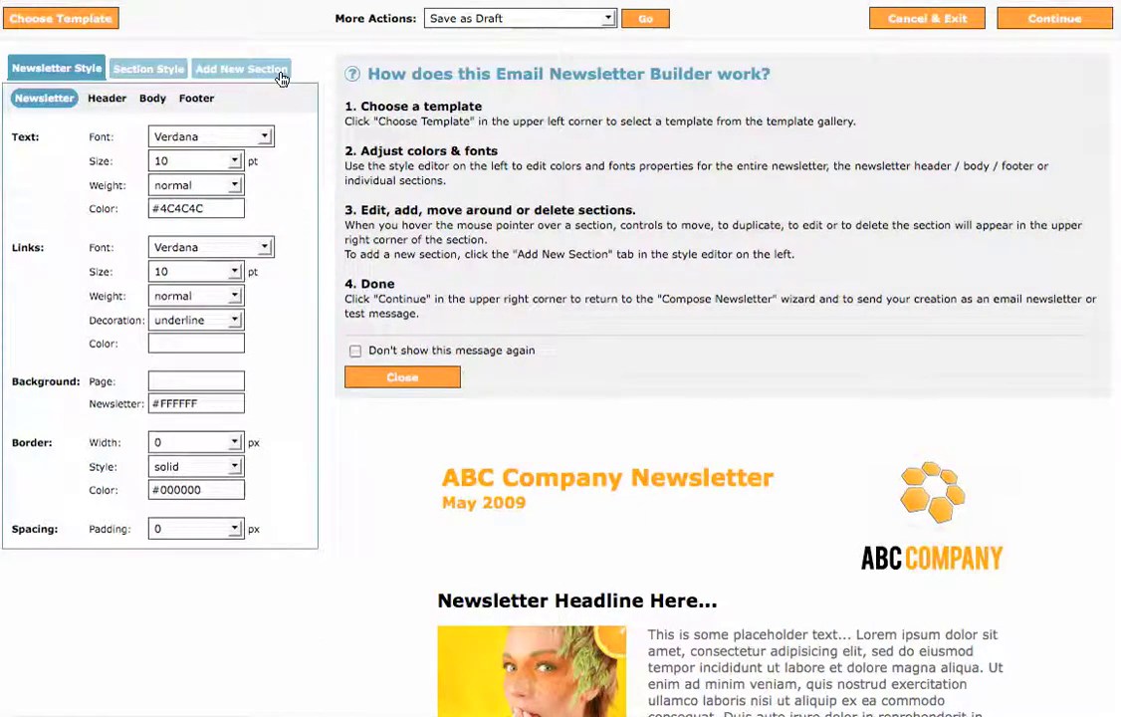
left_click(72, 22)
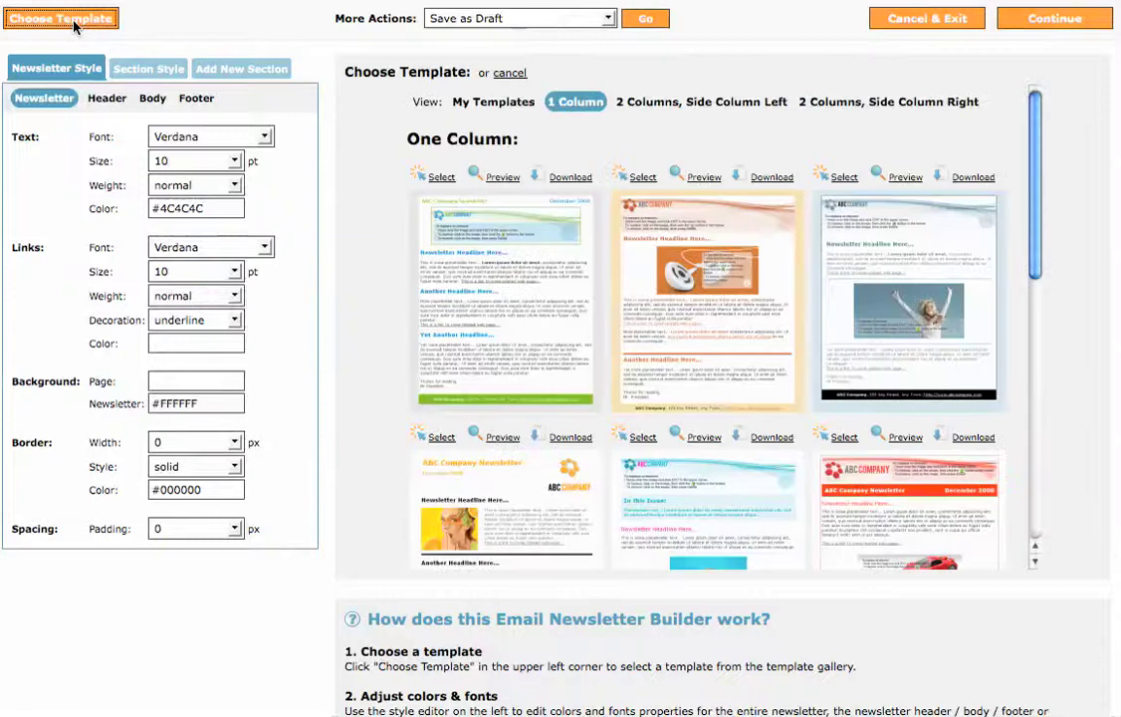
left_click(478, 104)
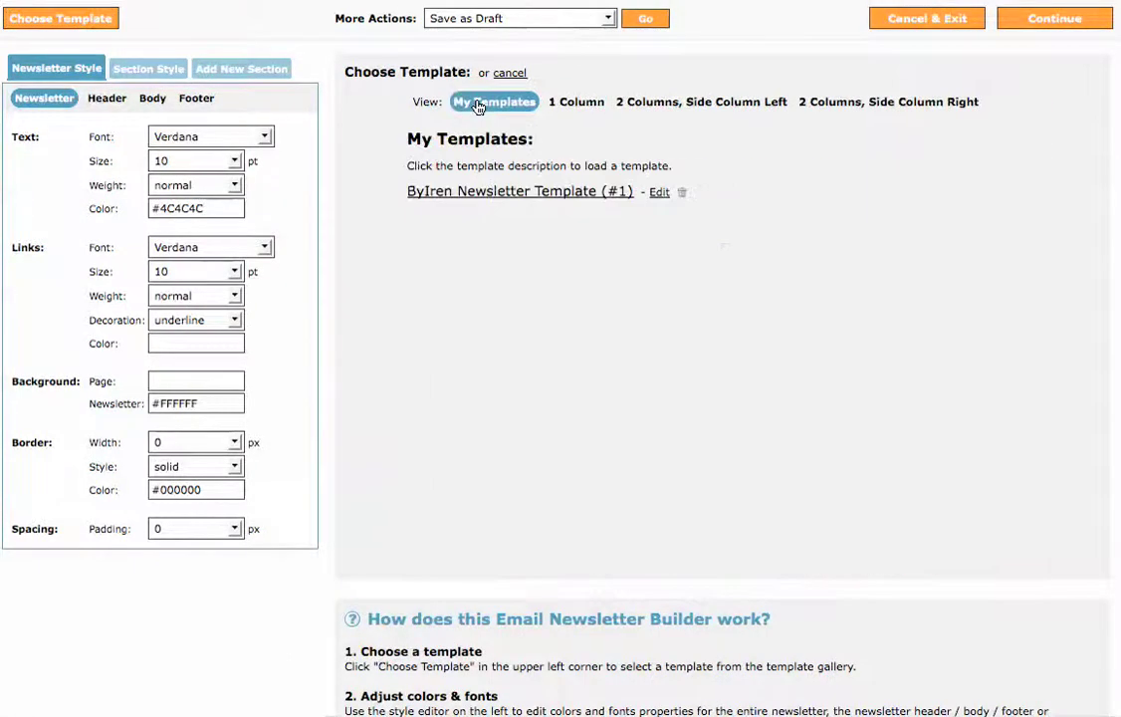
left_click(483, 192)
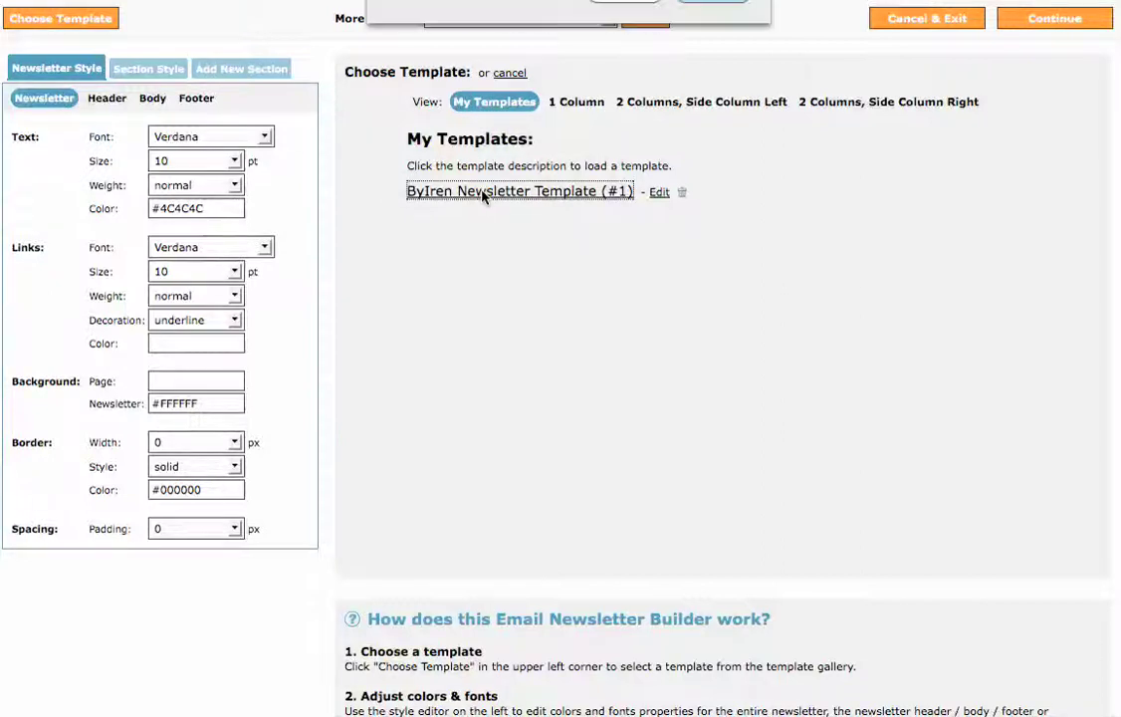
Step: Confirm loading the ByIren template, close the builder's help box, and look over its sections
left_click(703, 3)
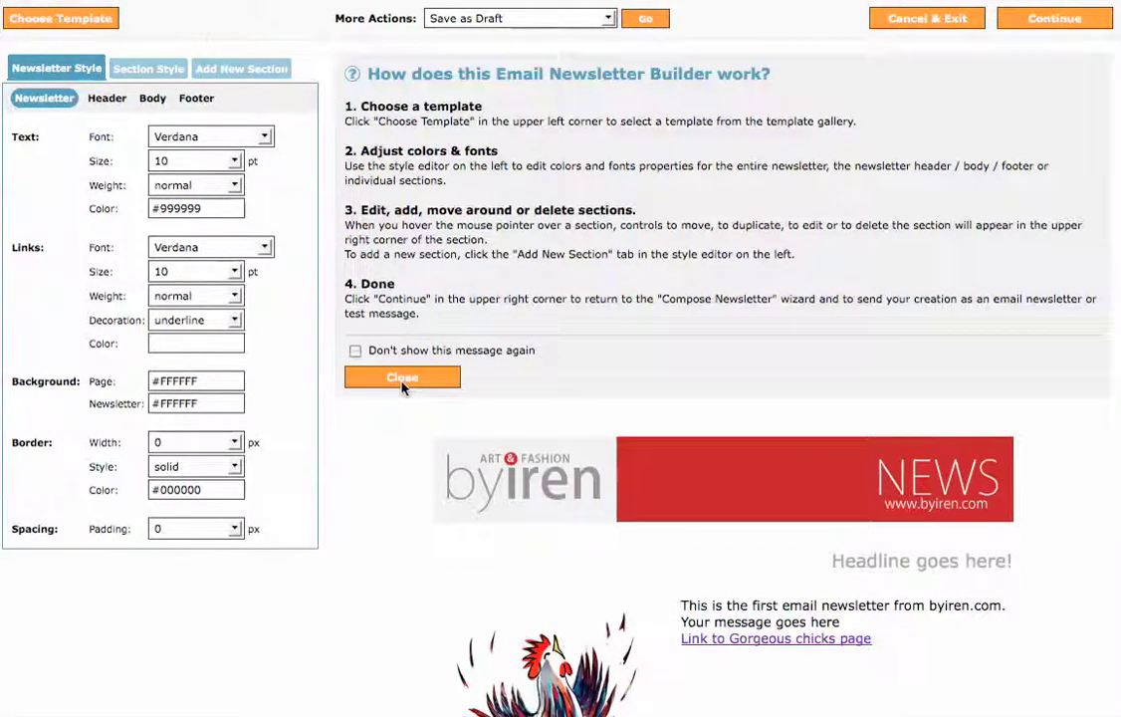
left_click(403, 383)
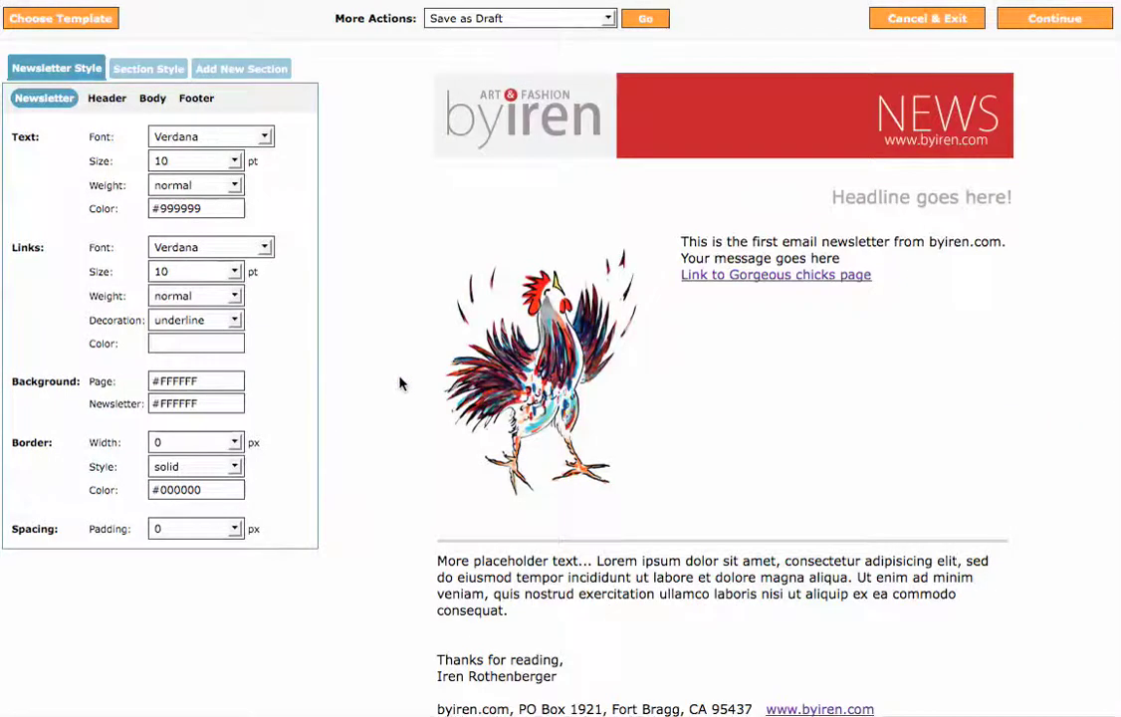
mouse_move(513, 162)
mouse_move(521, 195)
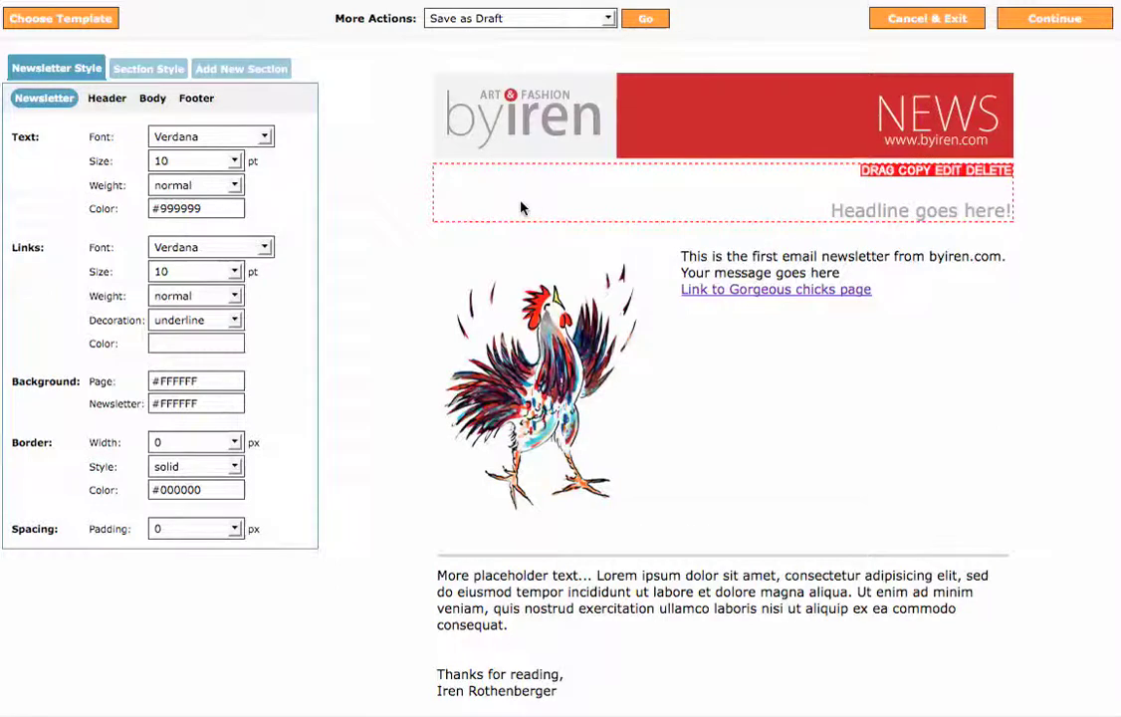
mouse_move(535, 330)
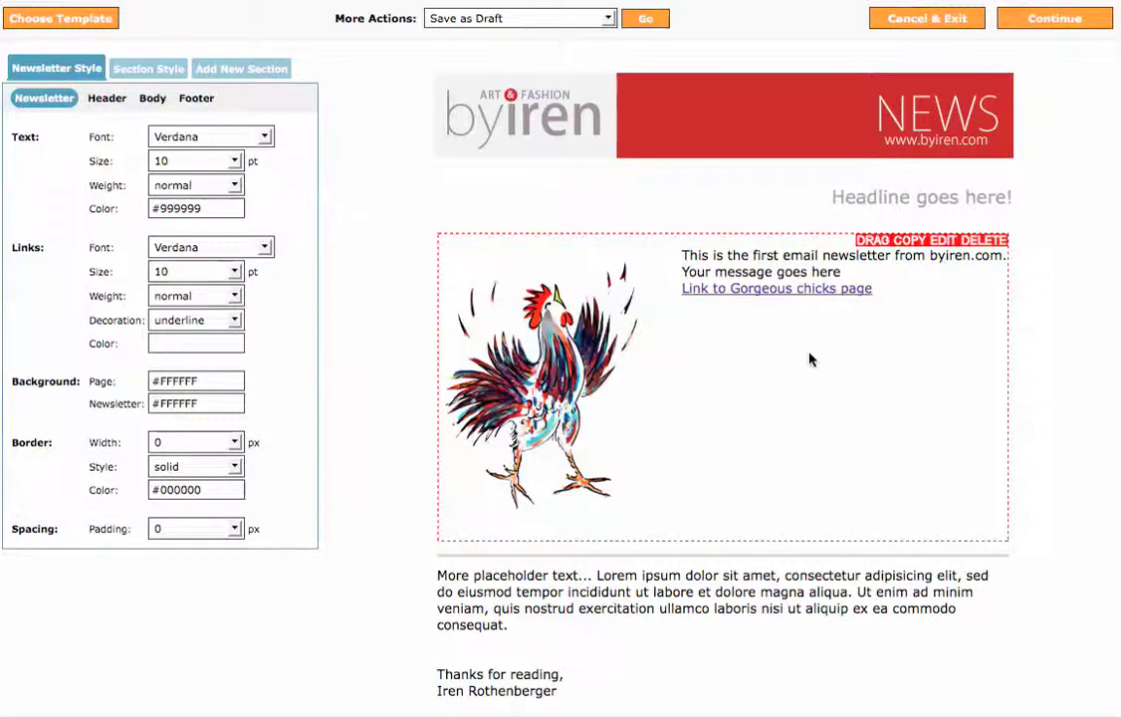
scroll(811, 358, "down", 3)
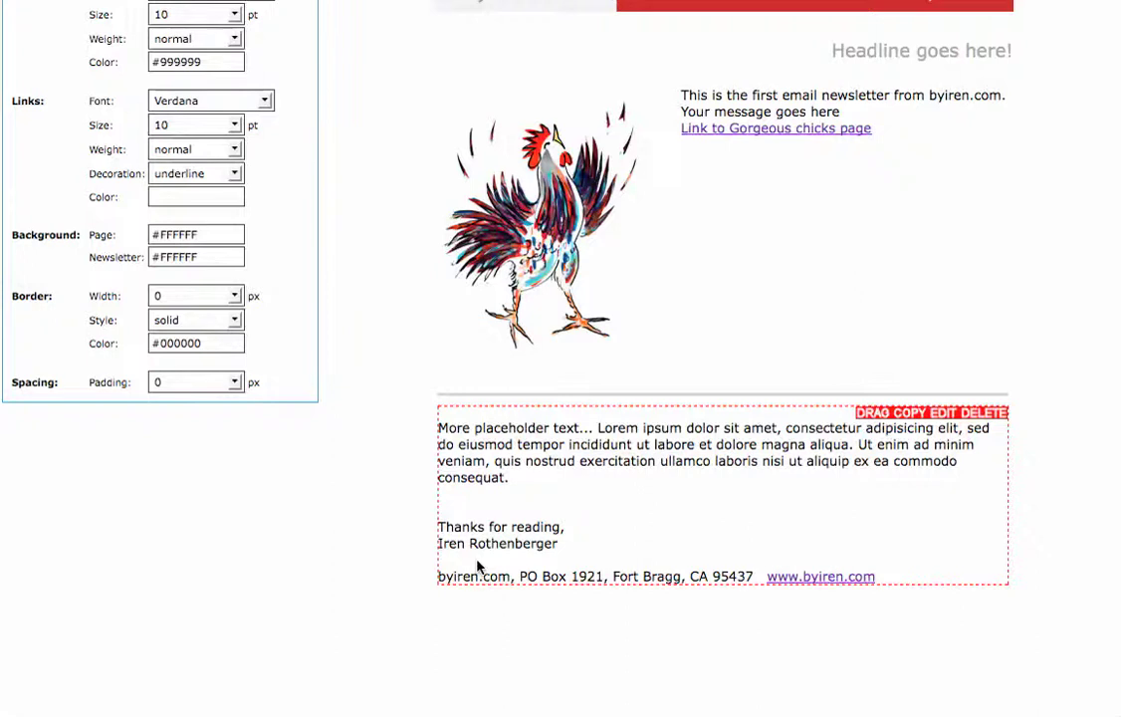
scroll(479, 564, "up", 3)
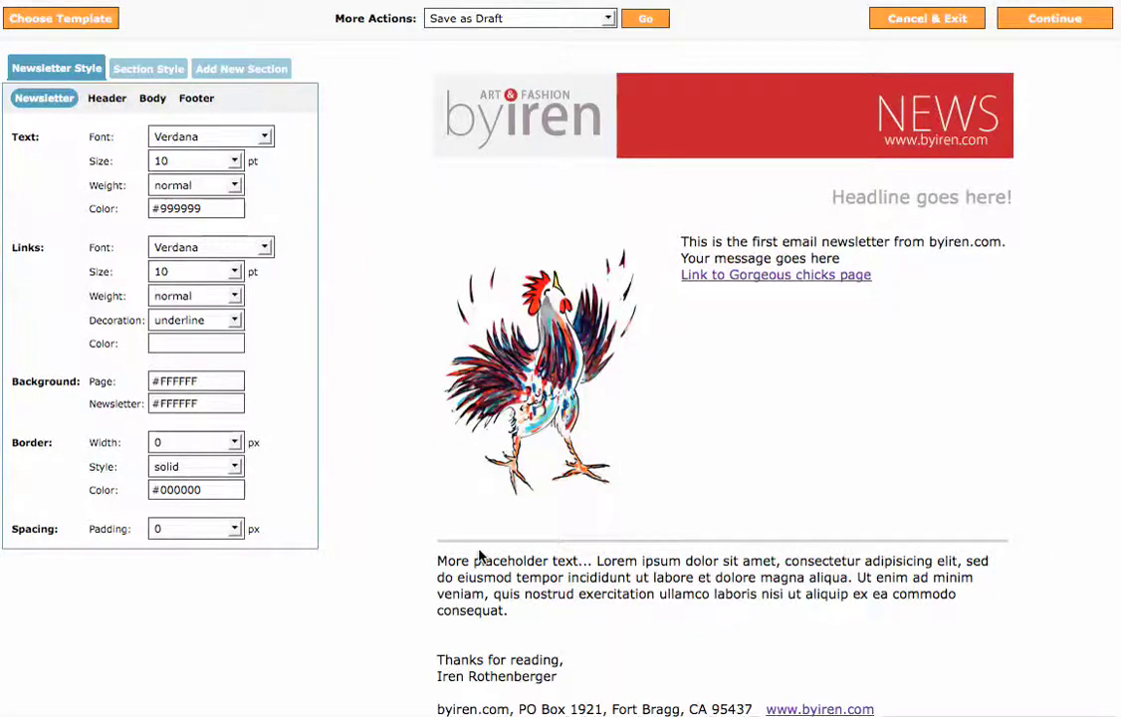
mouse_move(602, 271)
mouse_move(754, 181)
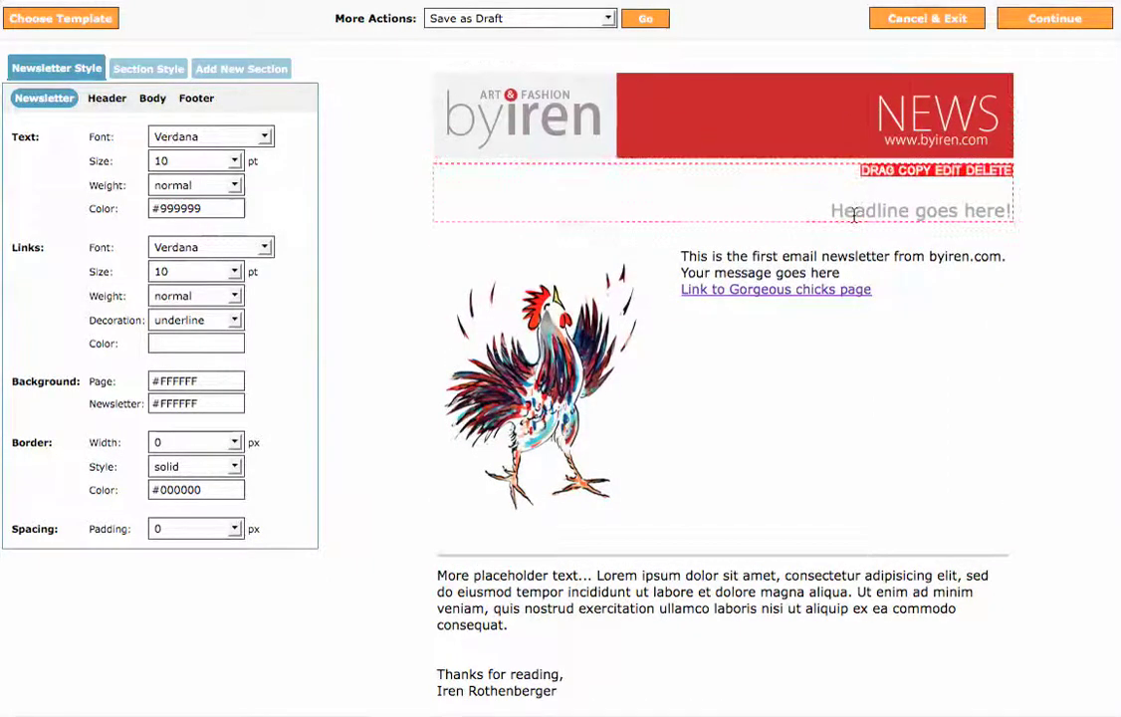
Step: Replace the 'Headline goes here!' placeholder with 'Mothers Day Sale in our Studio'
left_click(950, 171)
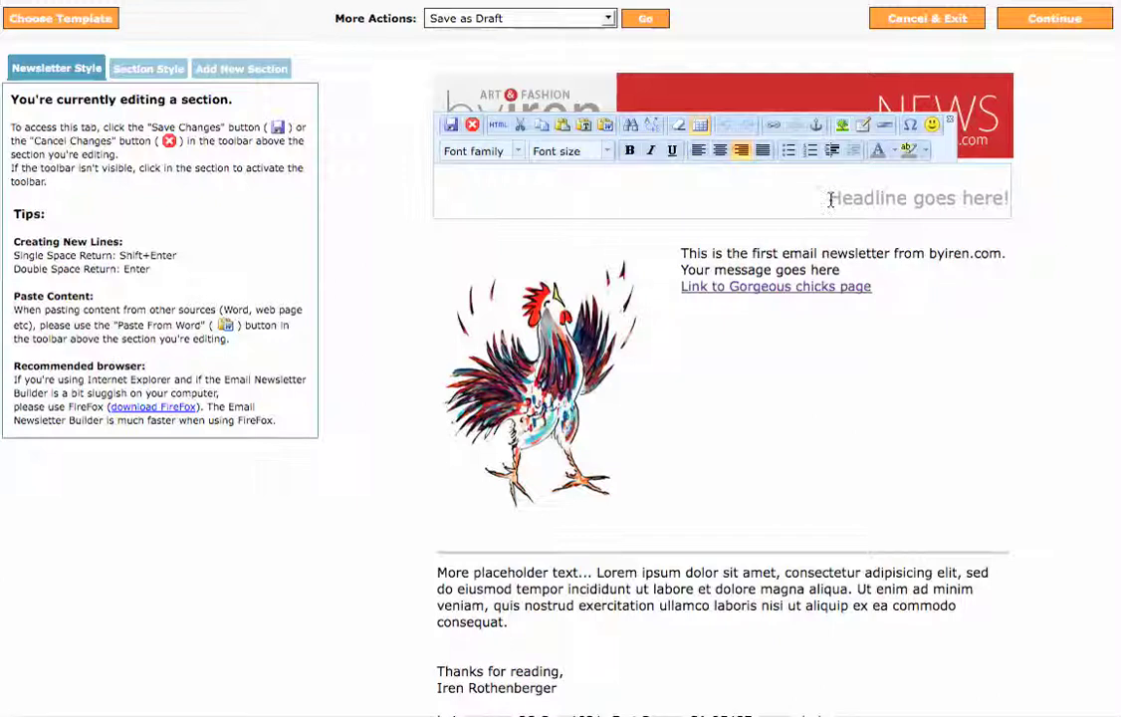
left_click_drag(830, 200, 1002, 218)
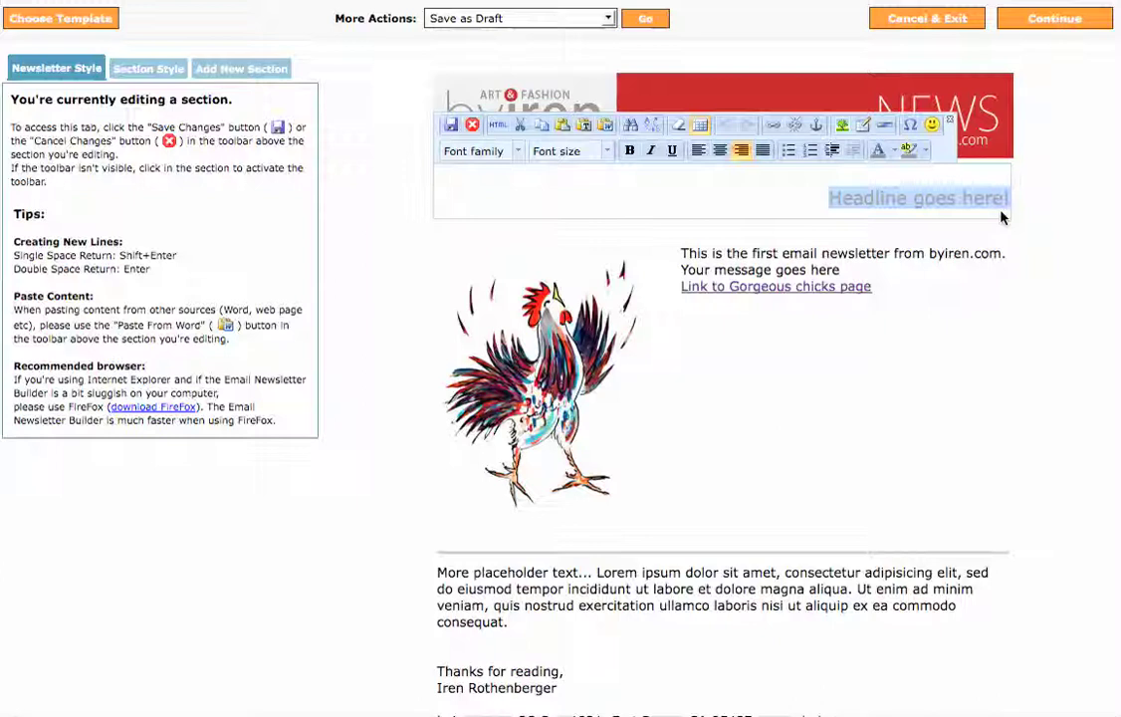
type("Mother")
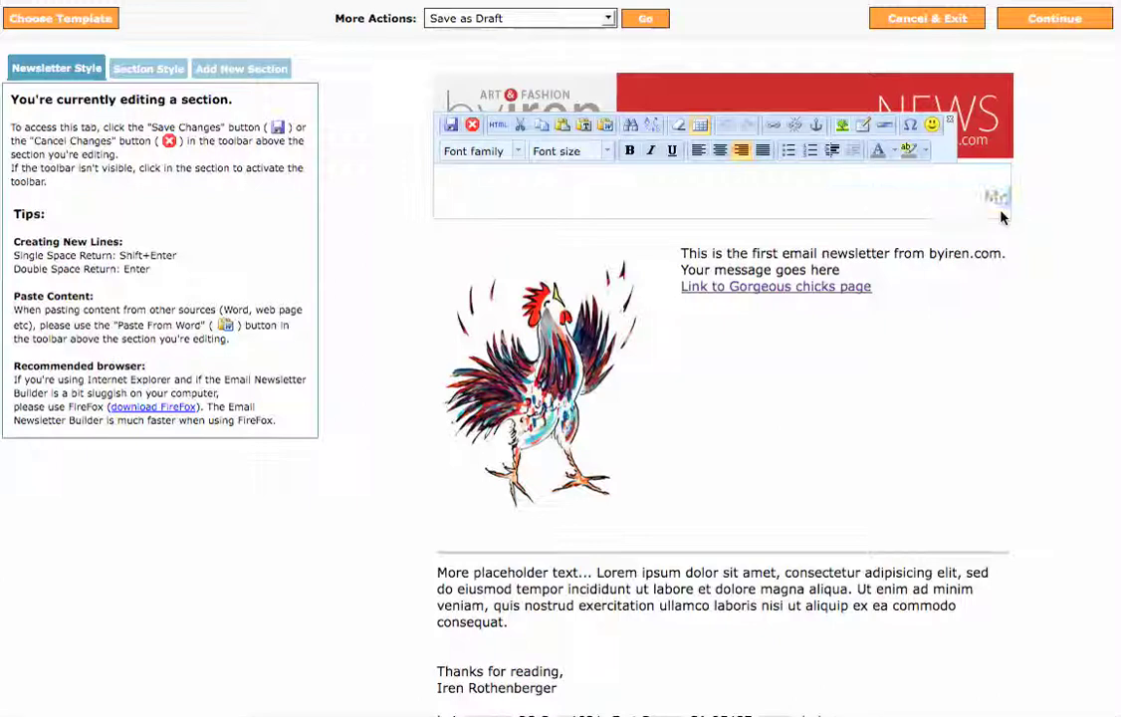
type("s")
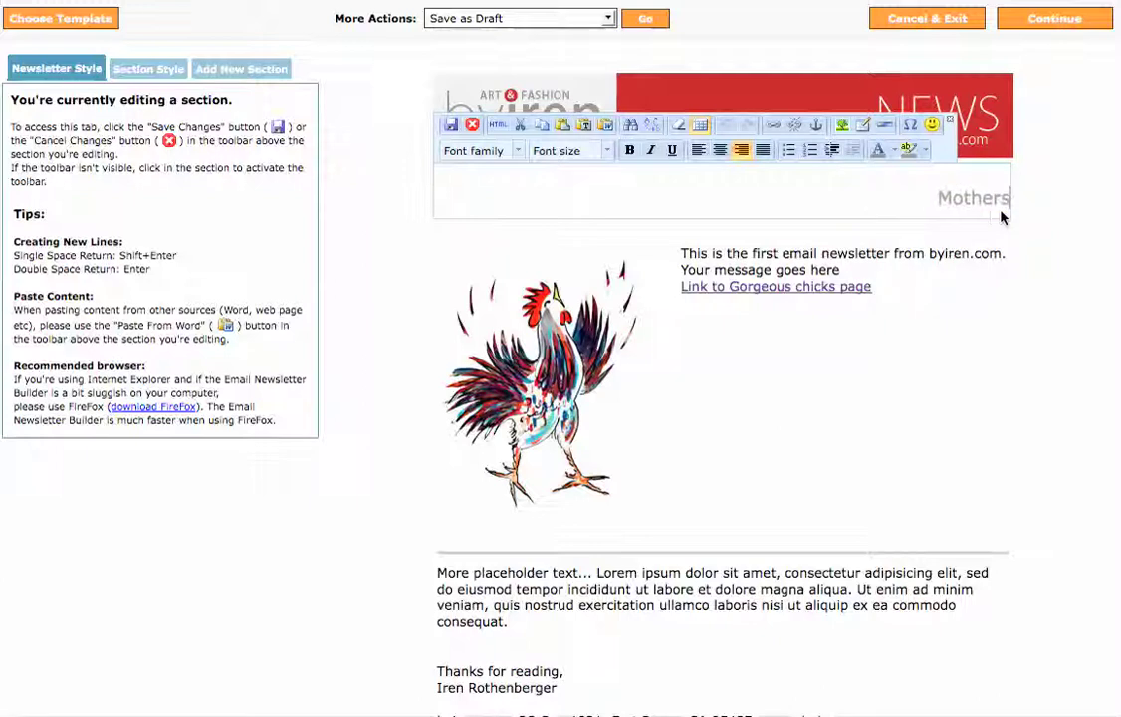
type(" Day")
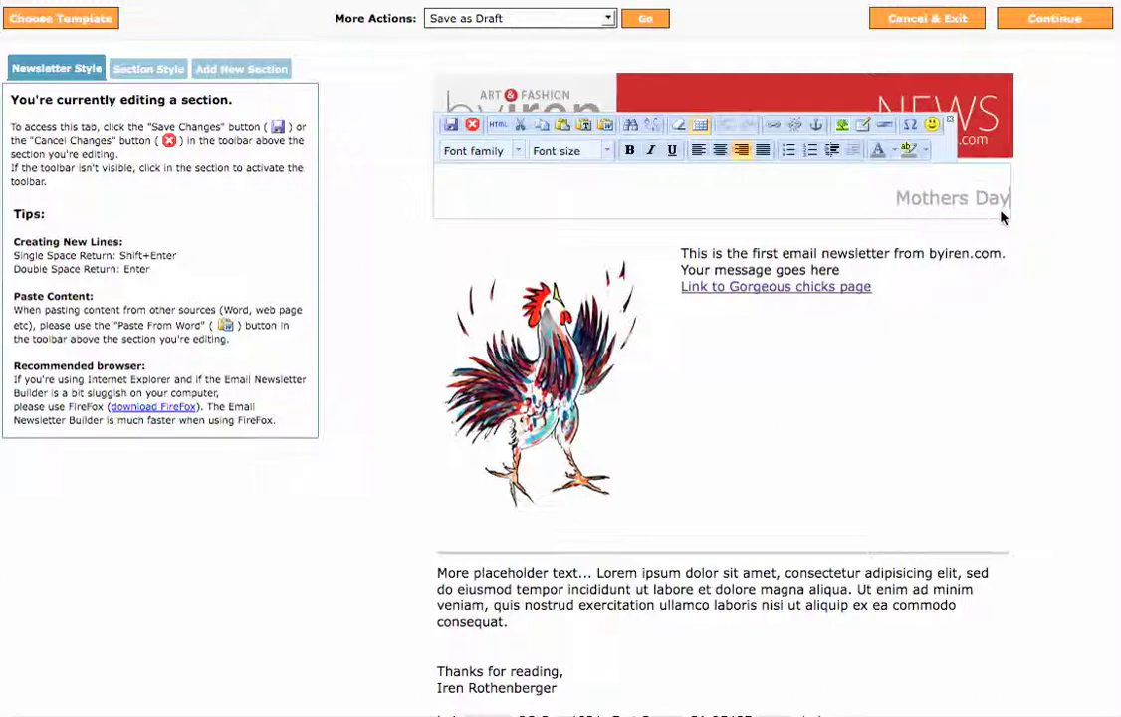
type(" Sale")
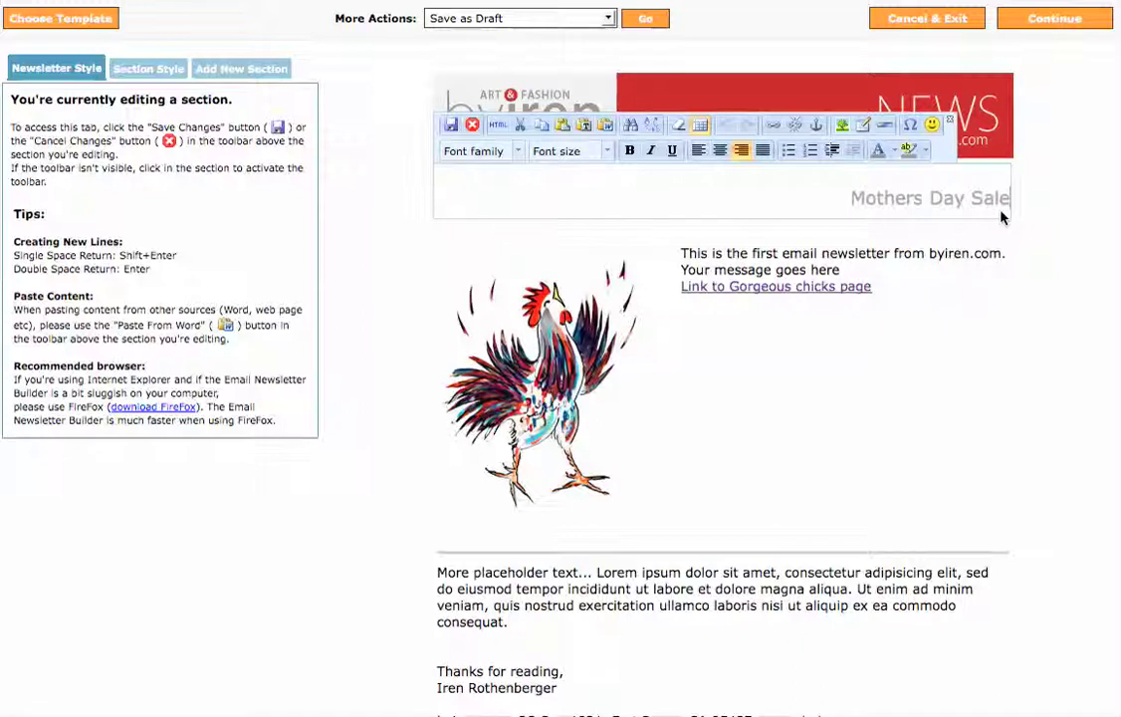
type(" in o")
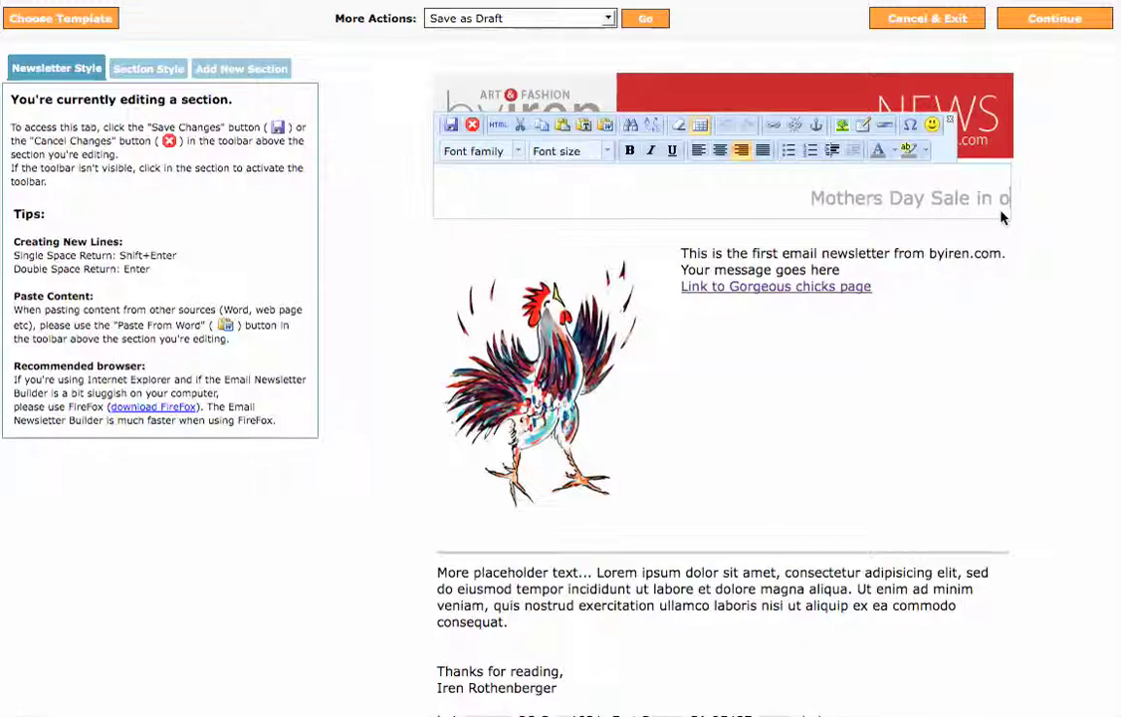
type("ur St")
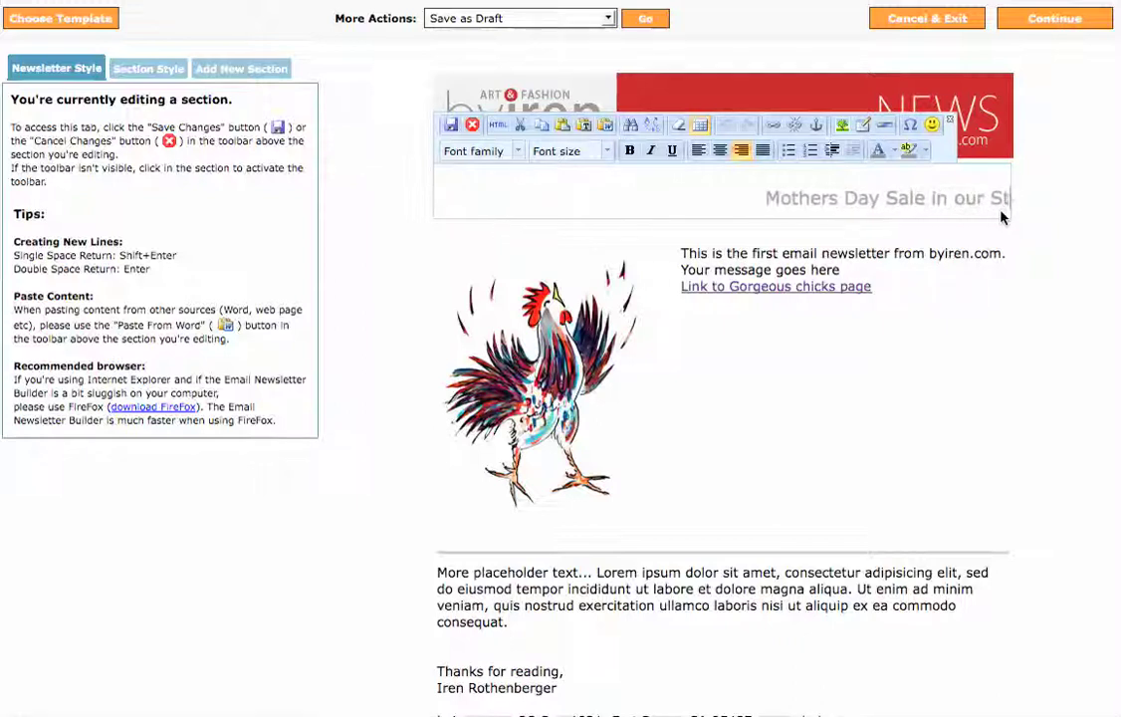
type("udio")
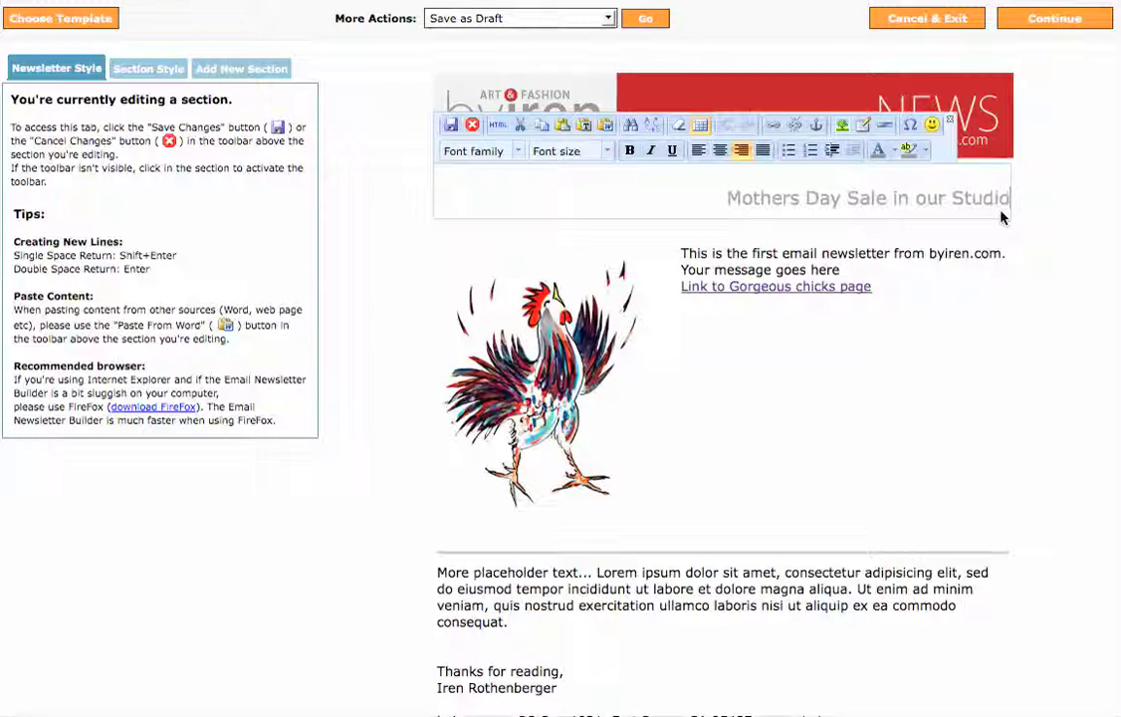
Step: Save the new headline, select the rooster image section, and switch to IrenNewsletterTest.rtf
left_click(450, 126)
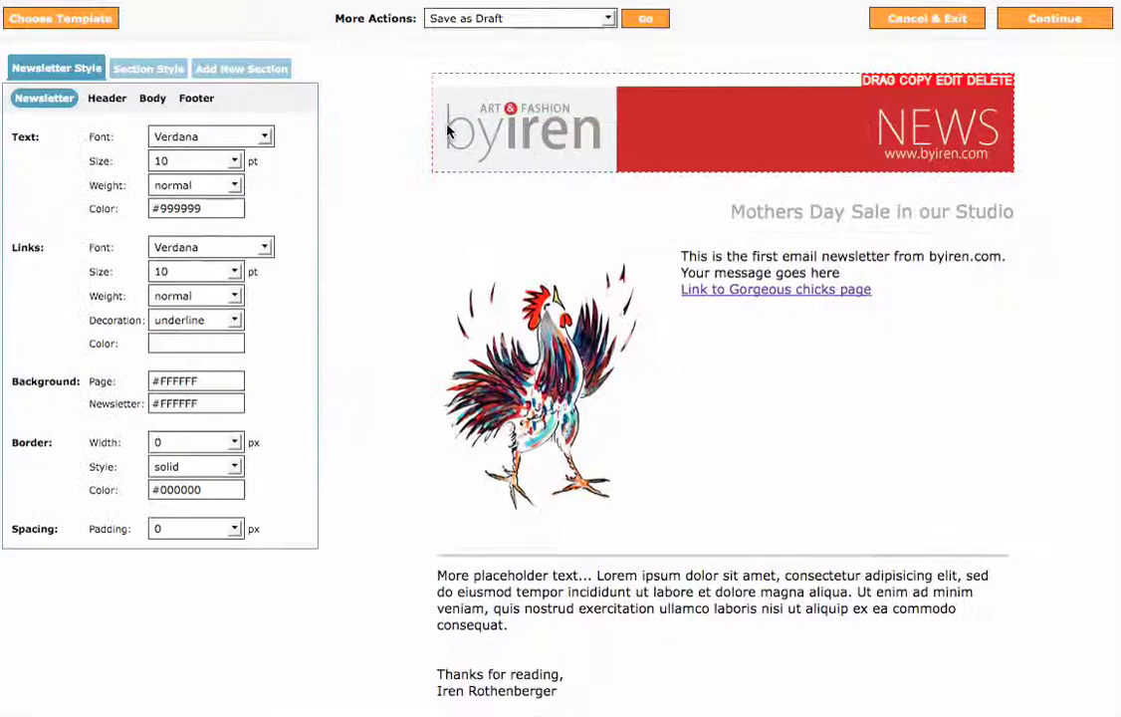
left_click(528, 360)
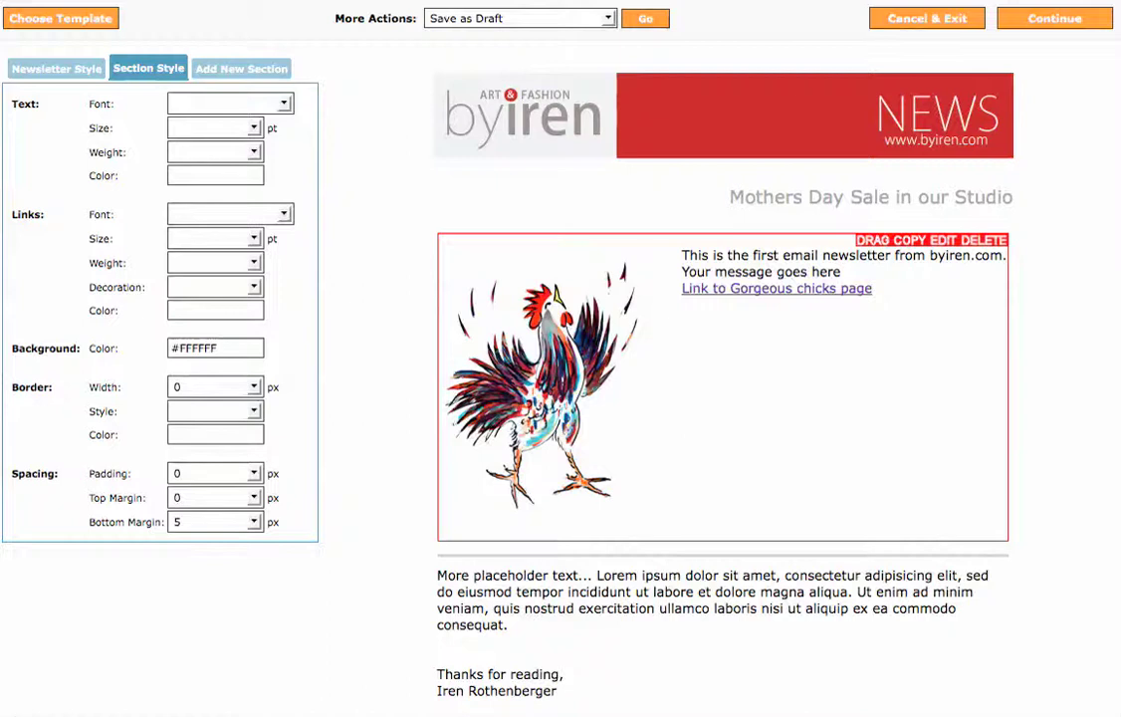
key("super+Tab")
Step: Select the sale paragraph through the phone number in TextEdit, then return to the newsletter
left_click(218, 125)
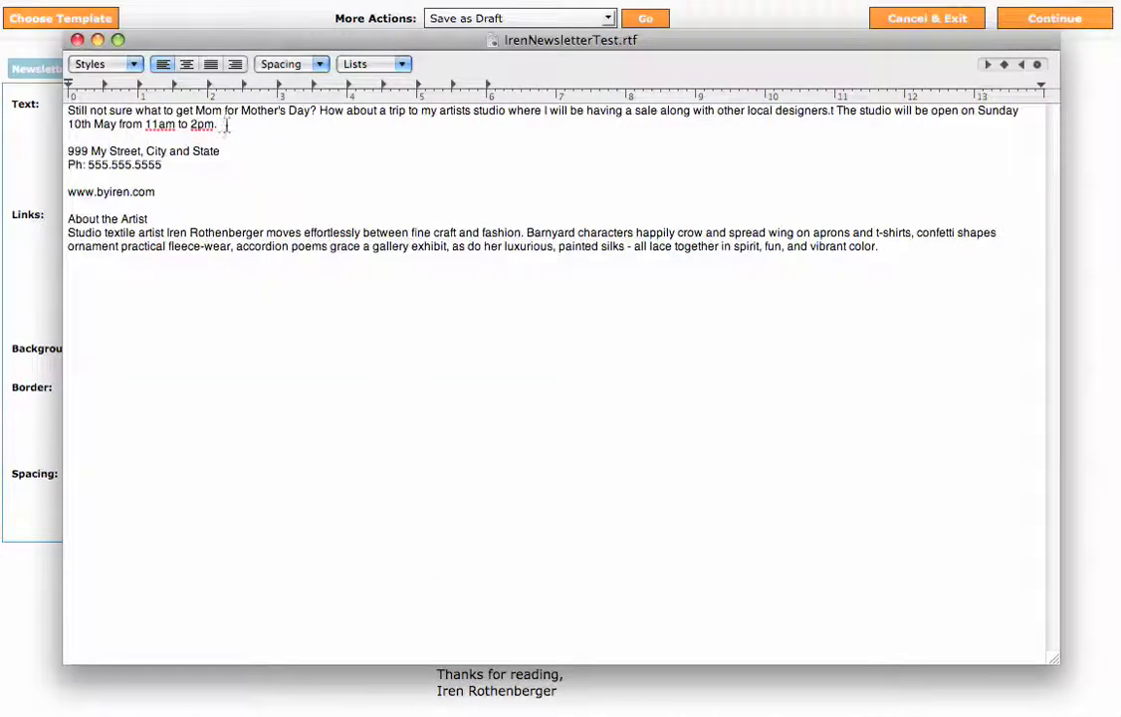
left_click_drag(161, 166, 69, 117)
key("ctrl+c")
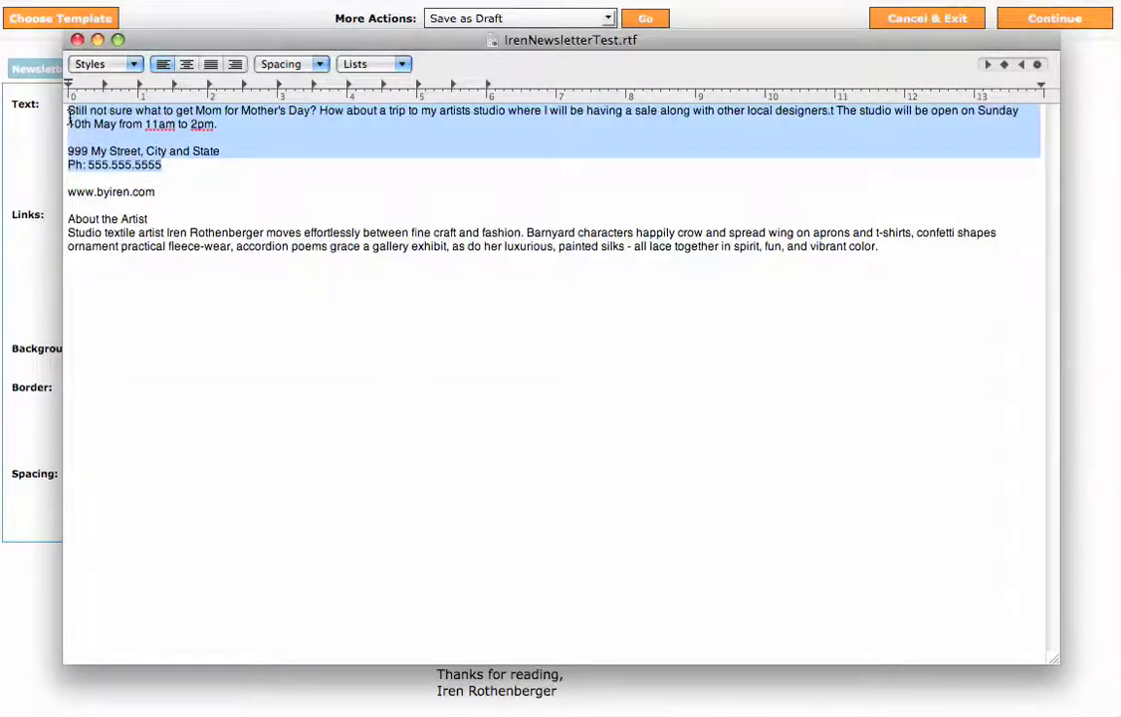
left_click(77, 40)
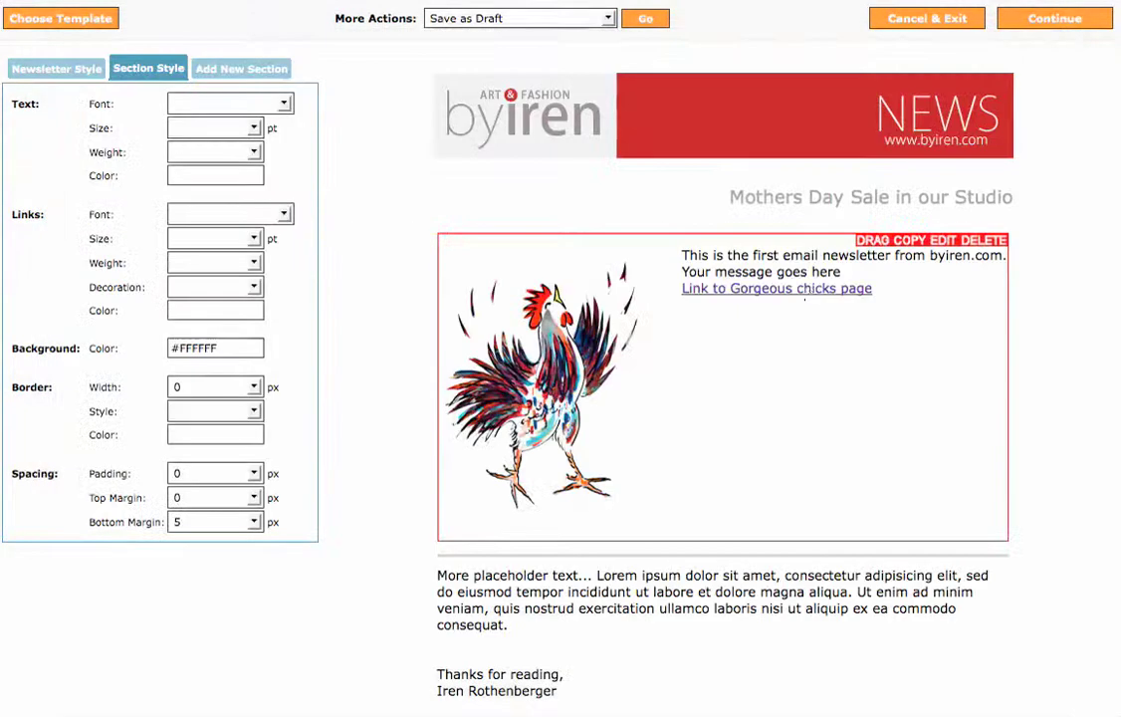
left_click(944, 240)
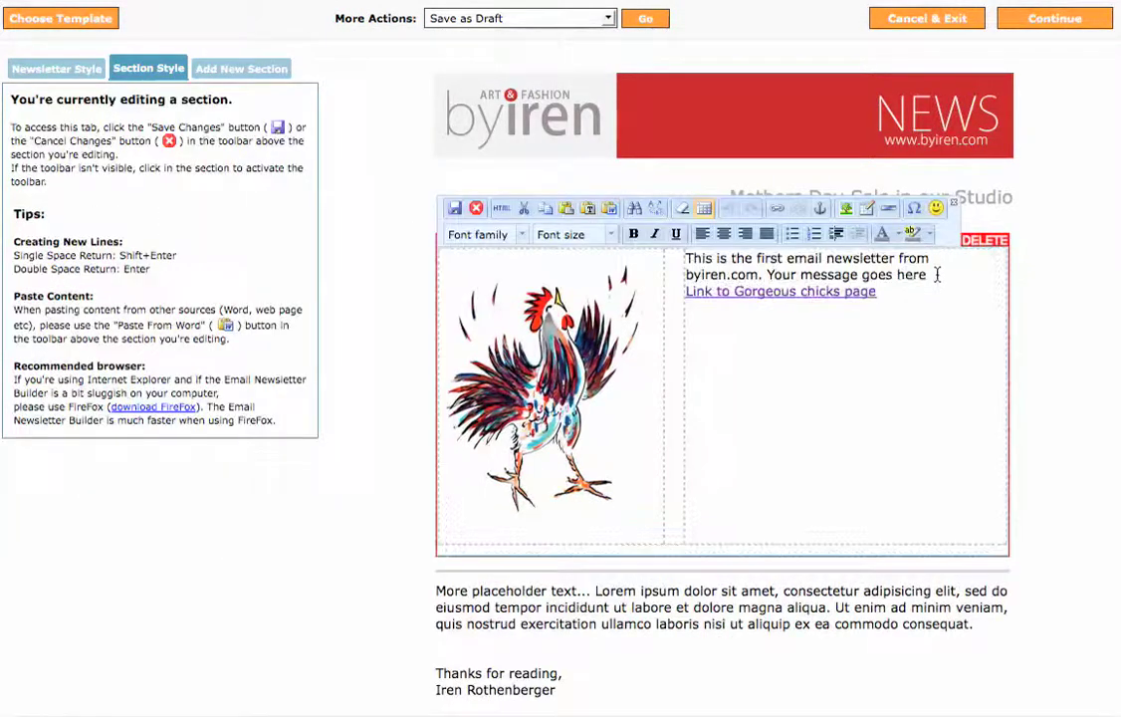
left_click_drag(936, 276, 685, 259)
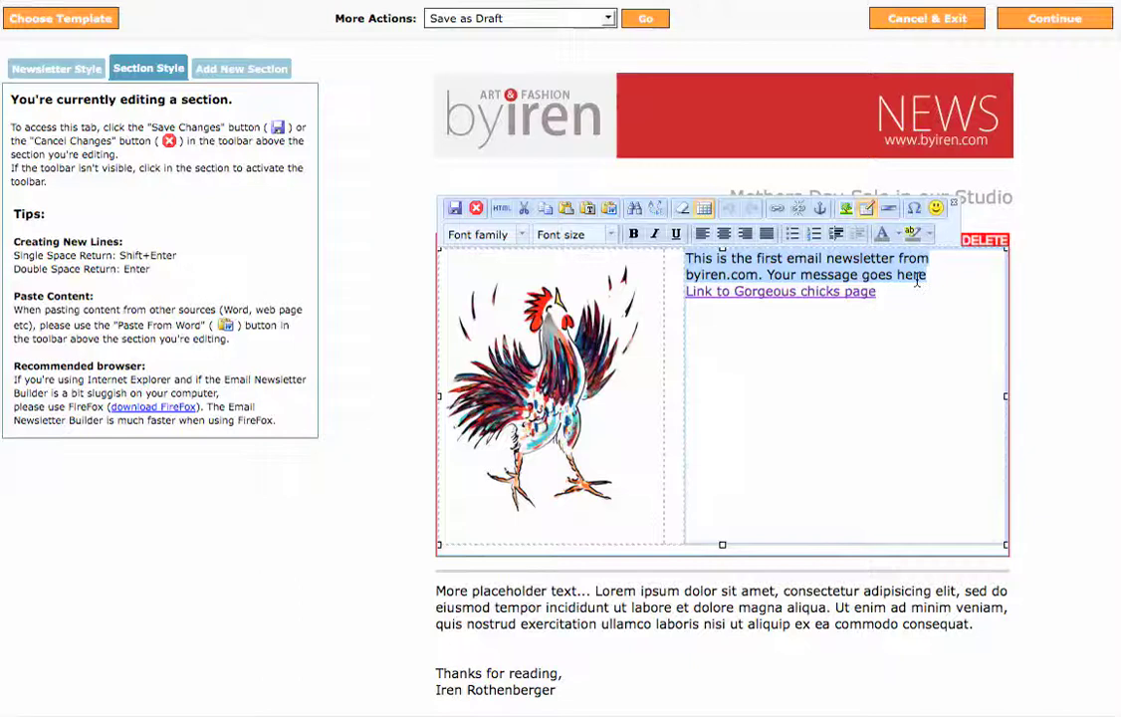
key("Delete")
key("ctrl+v")
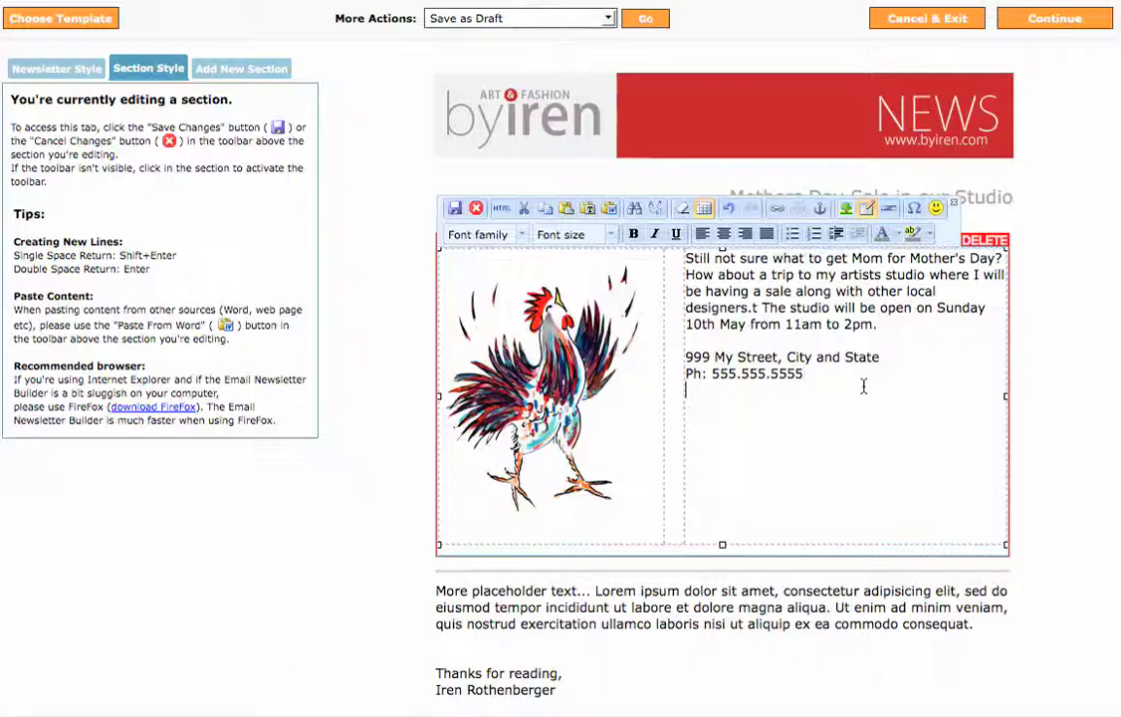
key("Return")
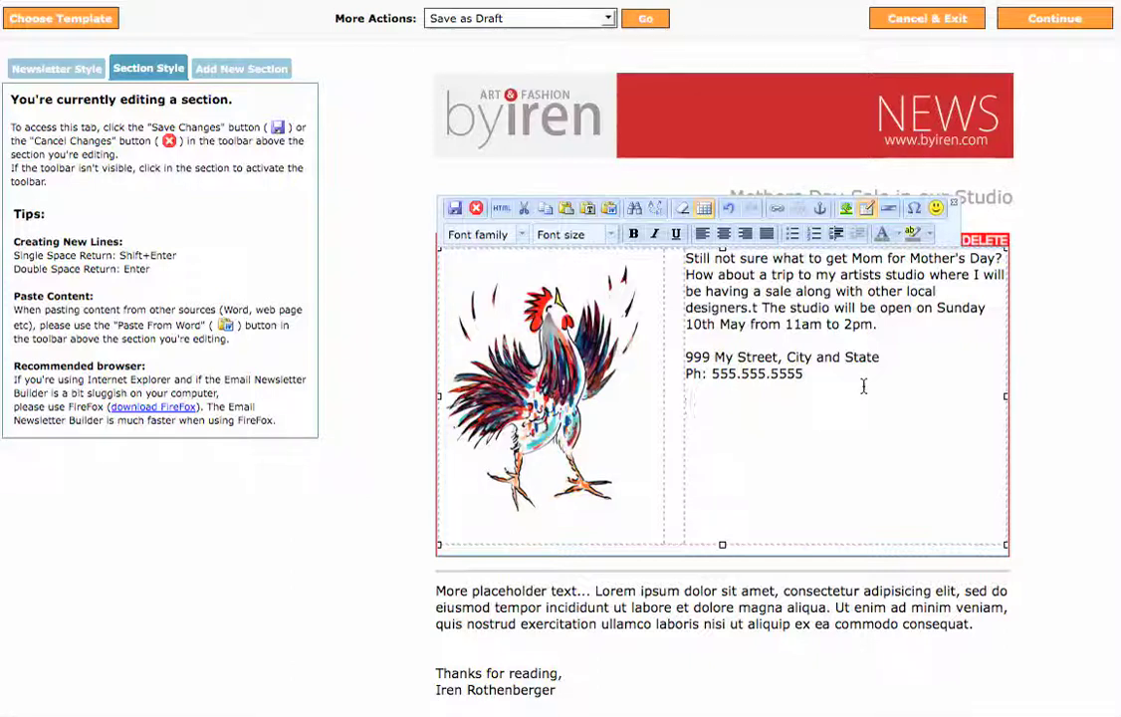
type("www.by")
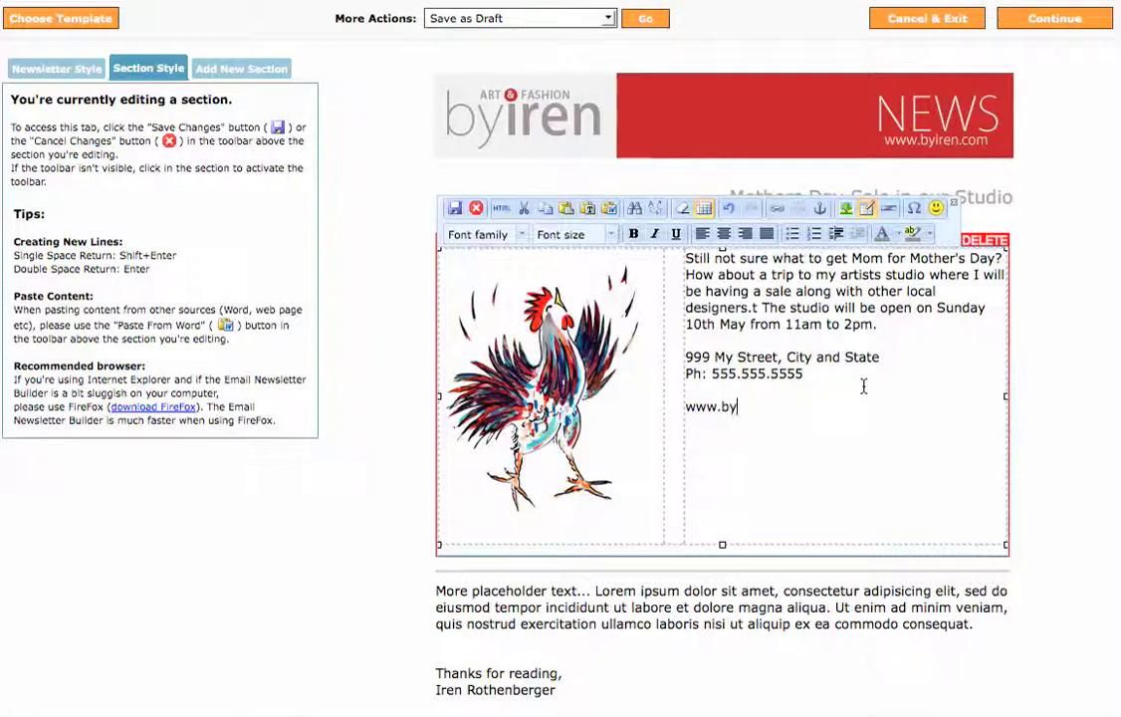
type("iren.com")
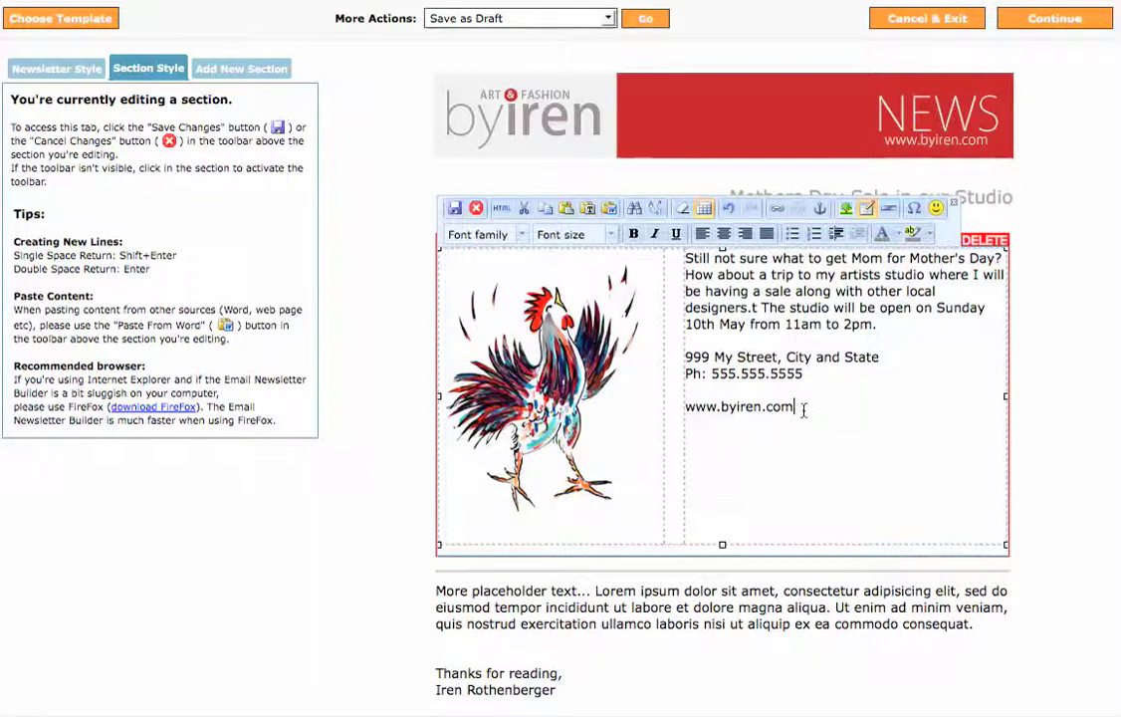
left_click_drag(803, 408, 685, 408)
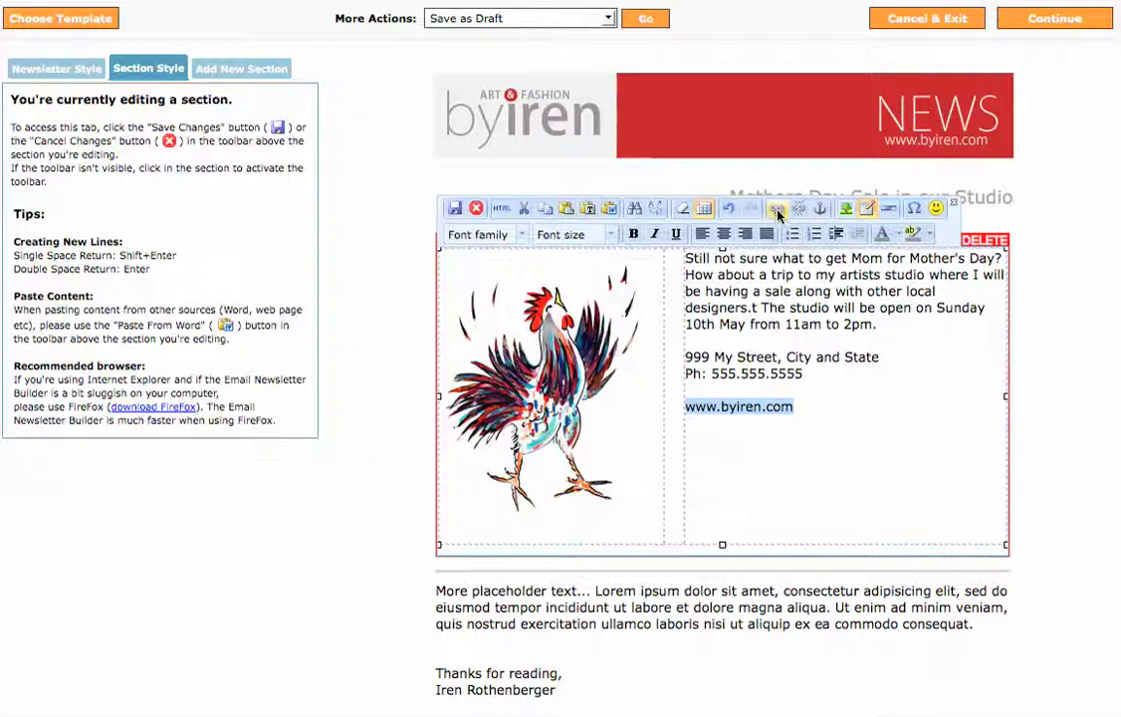
left_click(778, 209)
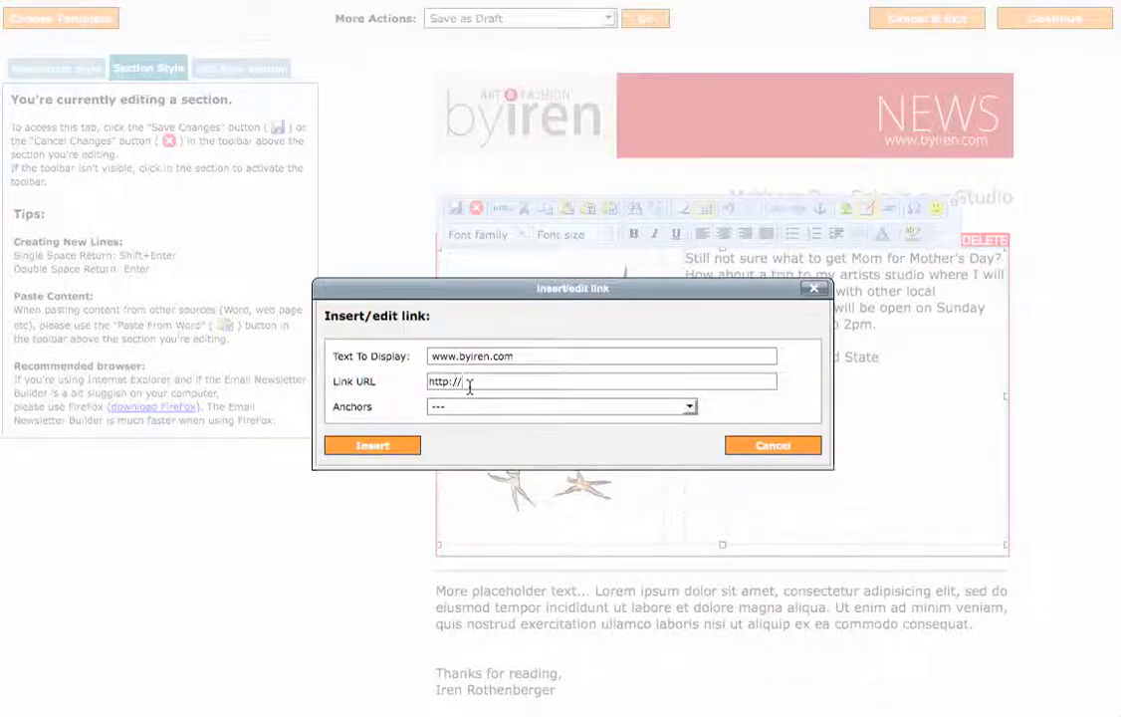
left_click(469, 382)
type("www")
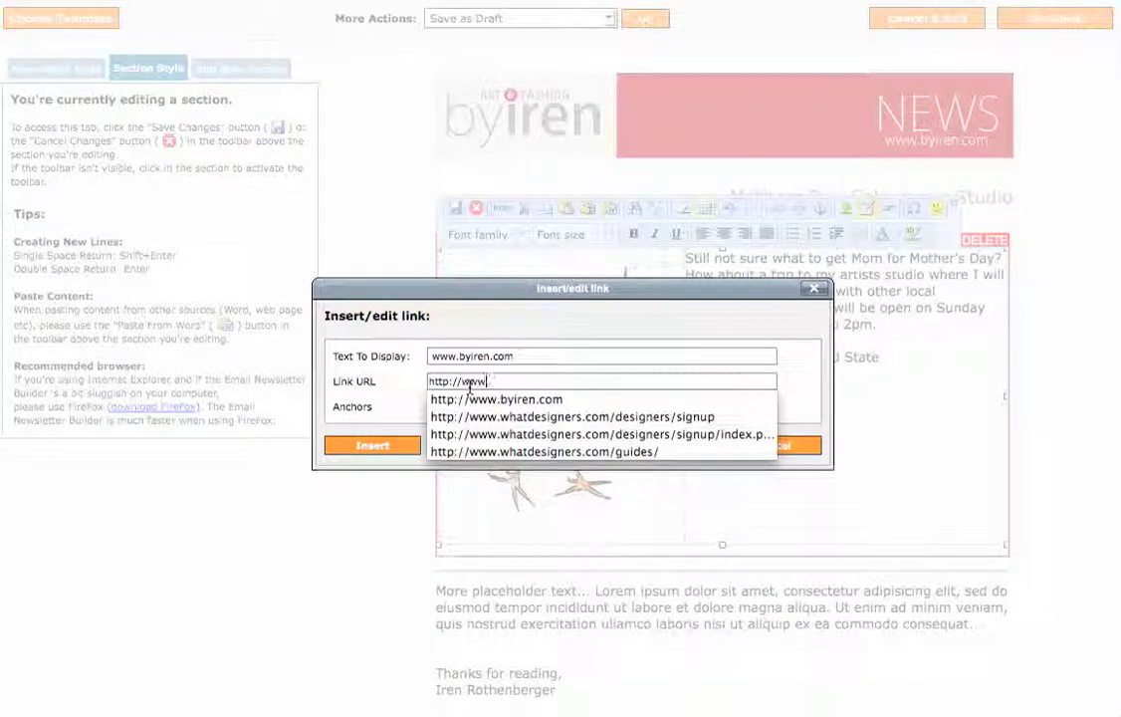
key("Down")
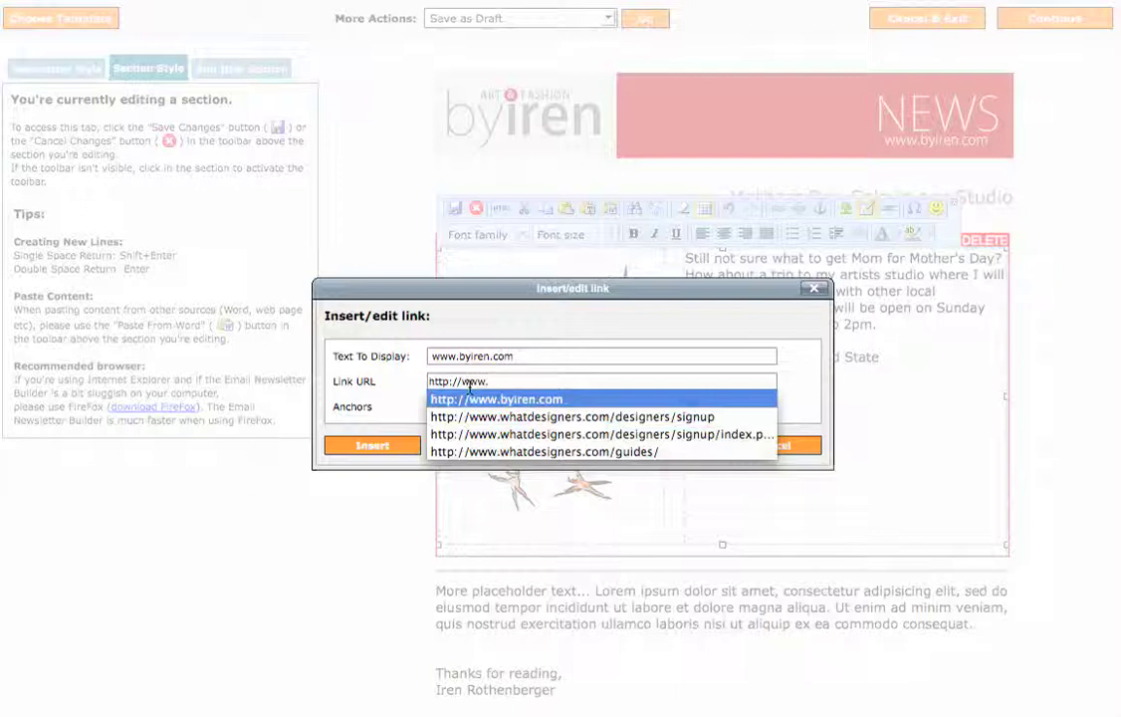
key("Return")
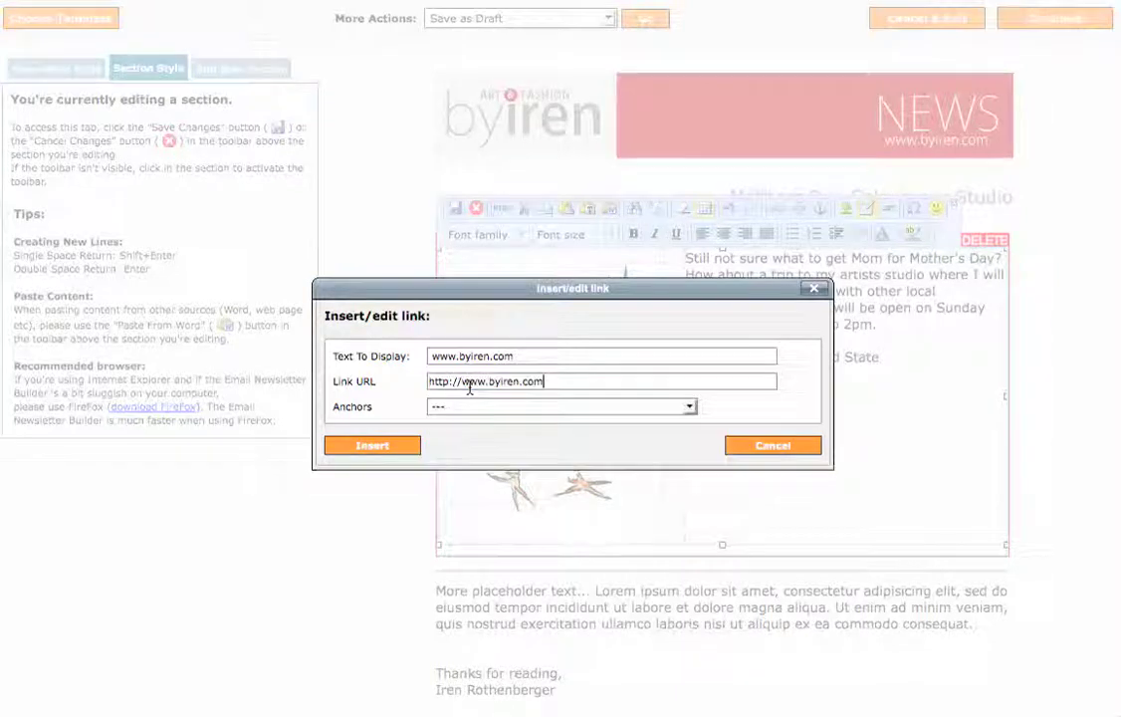
left_click(375, 445)
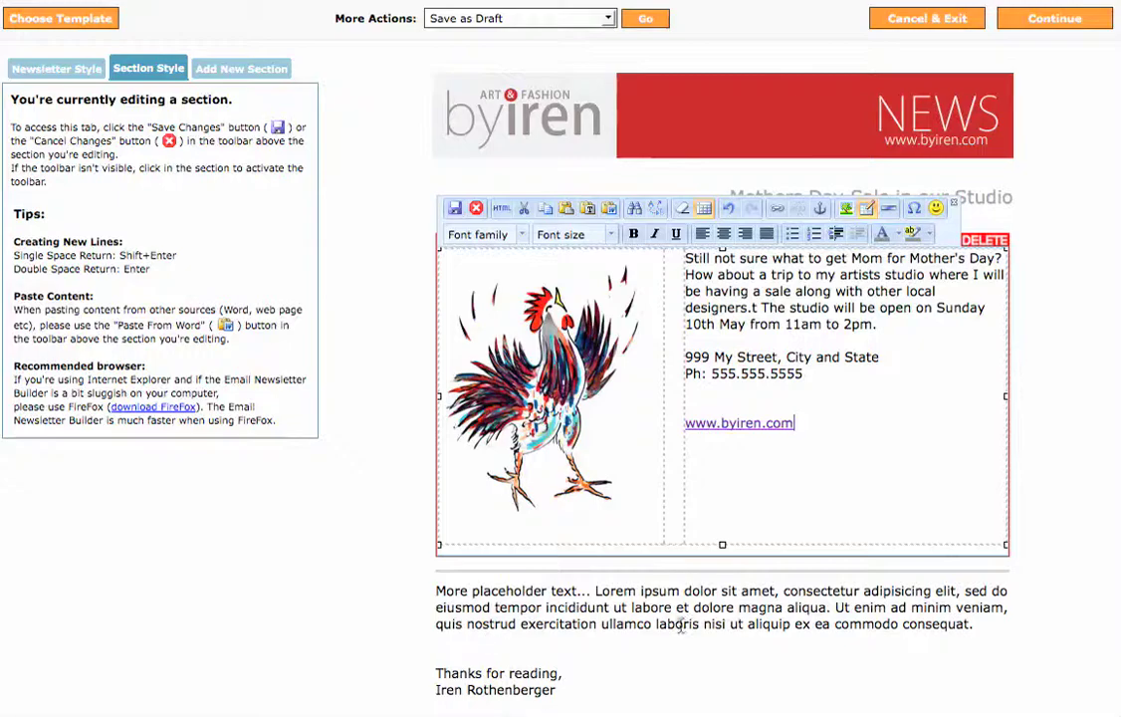
Step: Copy the About the Artist heading and biography from IrenNewsletterTest.rtf, then return to the editor
scroll(680, 624, "down", 2)
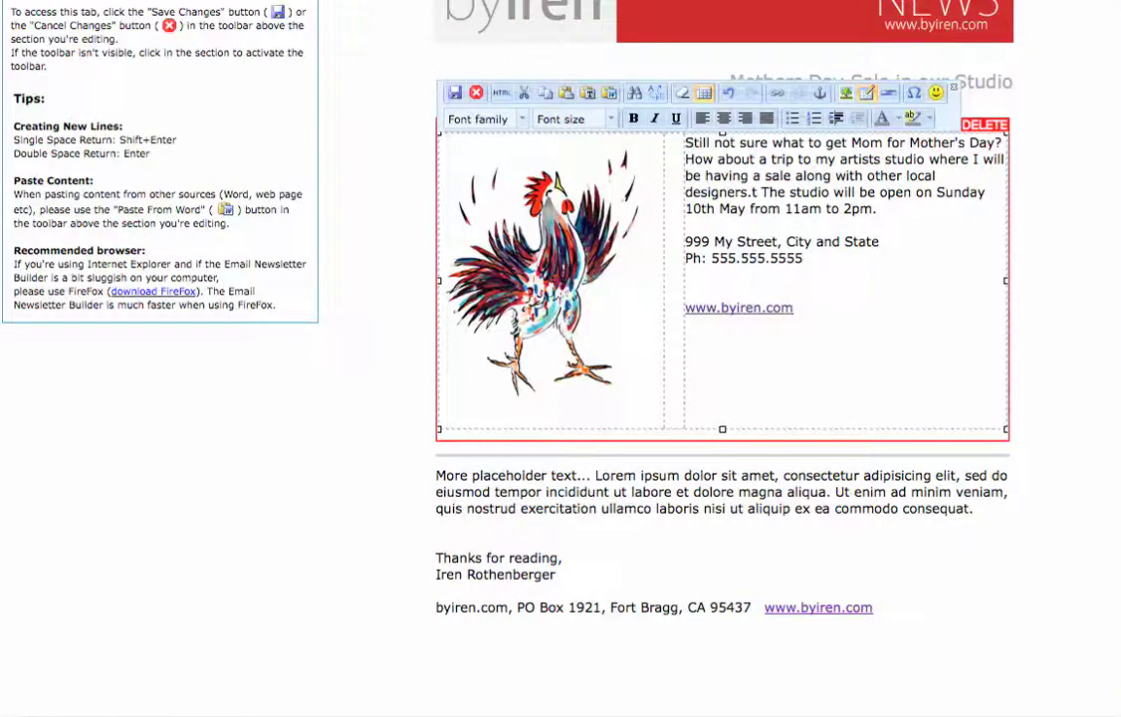
key("super+Tab")
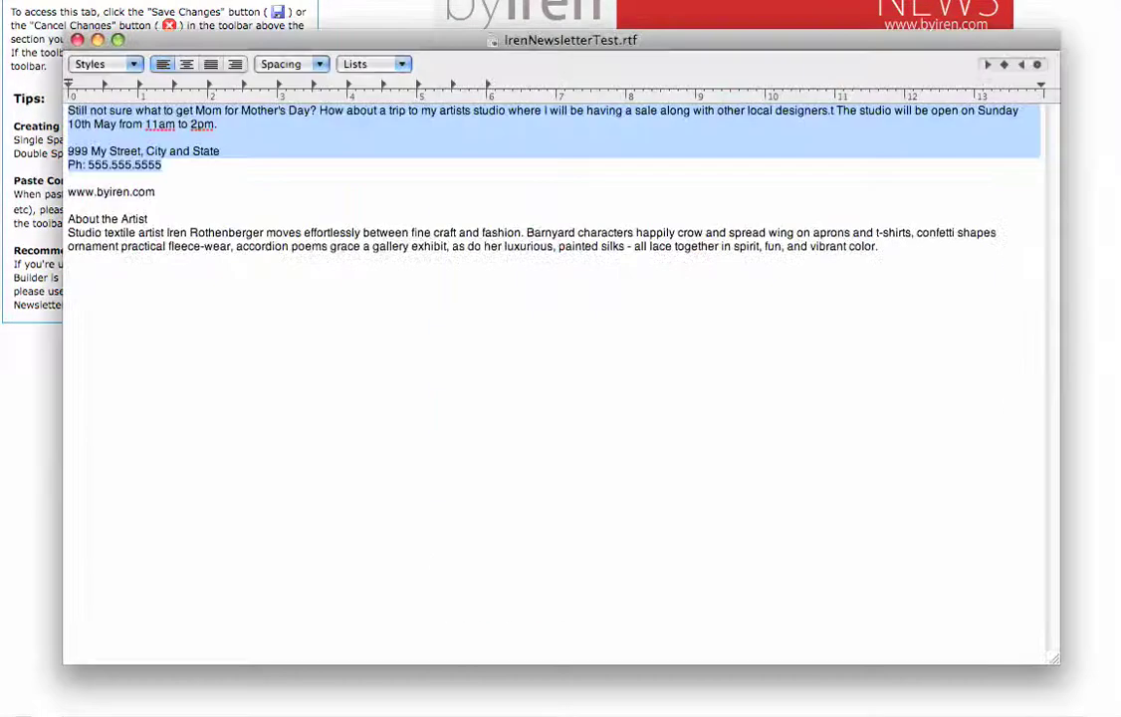
left_click_drag(880, 246, 58, 211)
key("ctrl+c")
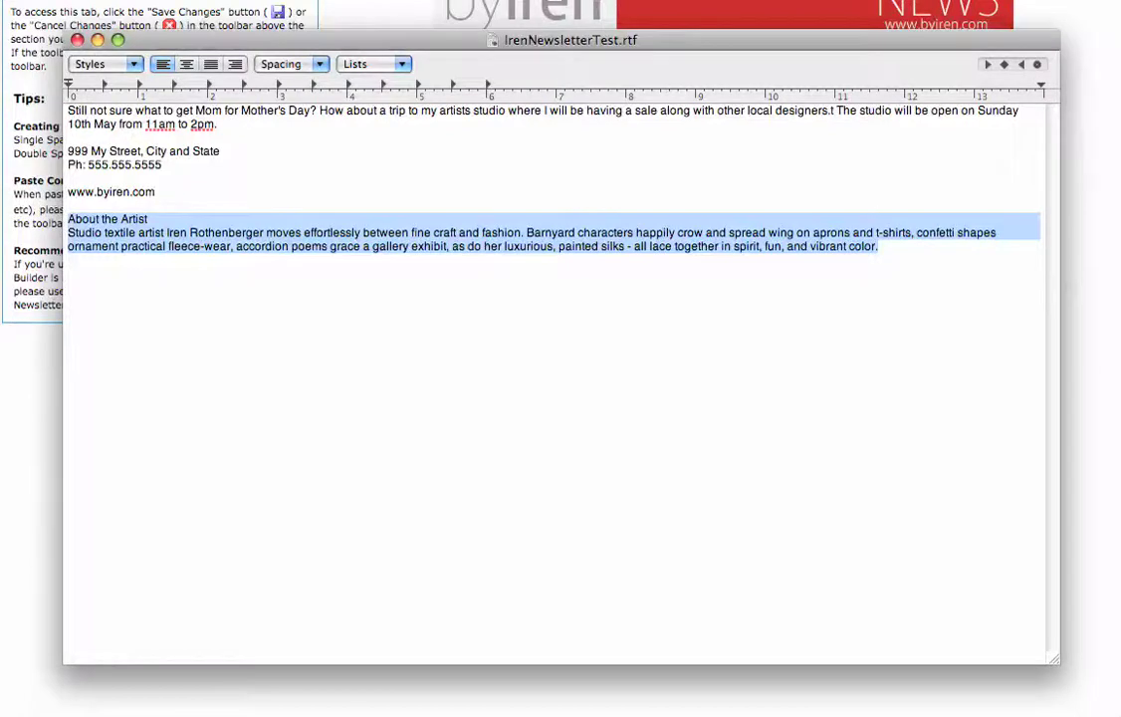
key("super+Tab")
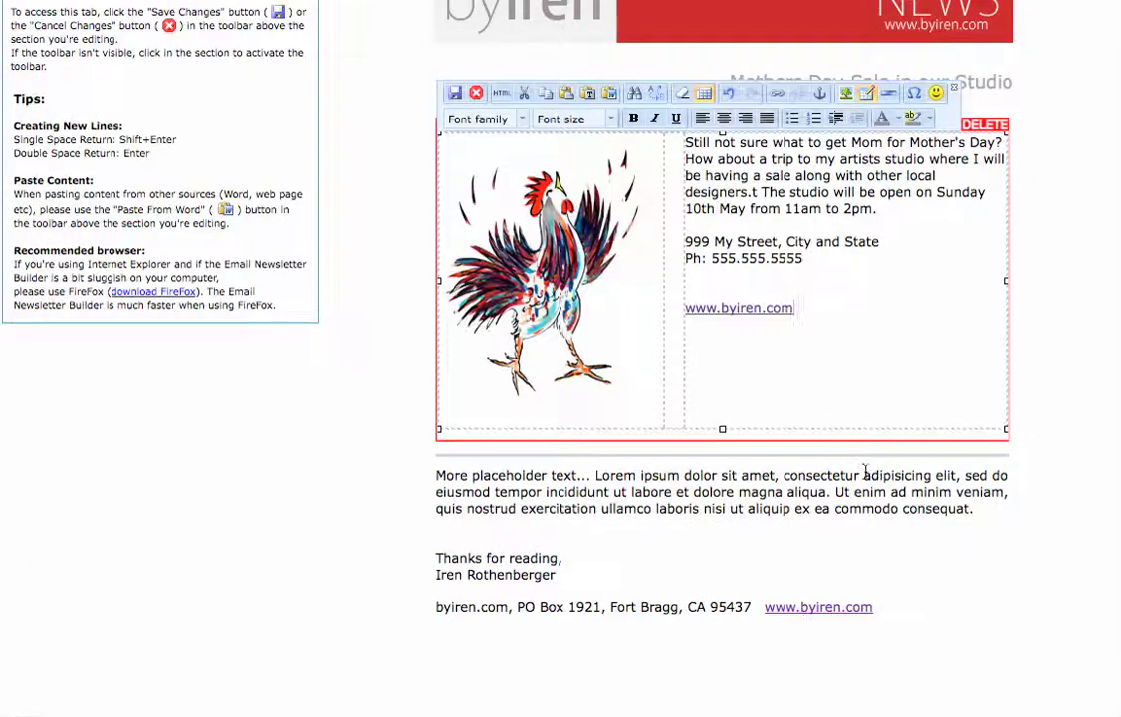
Step: Save the sale section, then paste About the Artist into the lower section, deleting the lorem paragraph
left_click(456, 93)
mouse_move(814, 509)
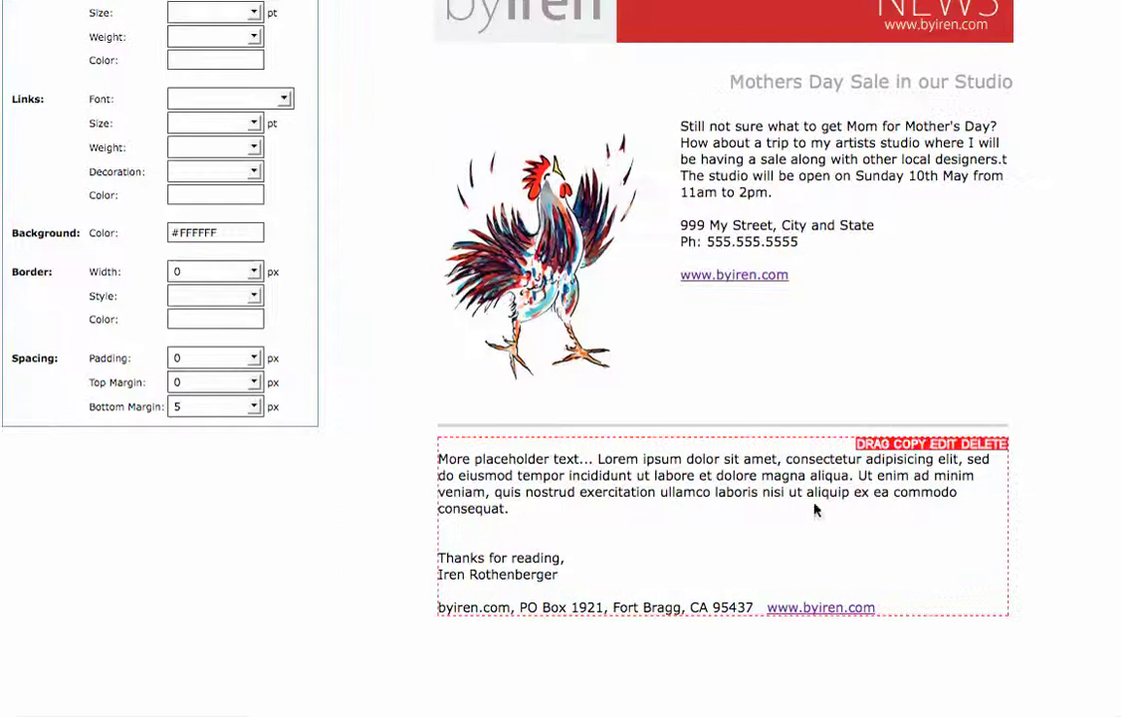
left_click(946, 444)
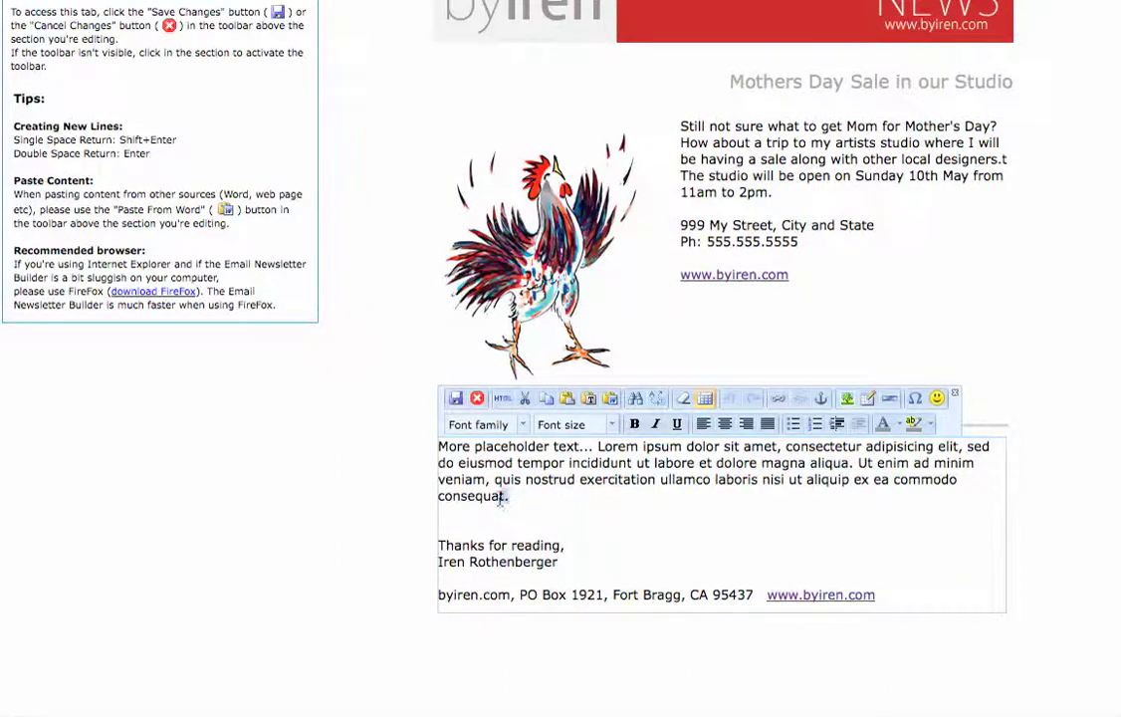
left_click_drag(502, 500, 438, 451)
left_click(439, 449)
key("ctrl+v")
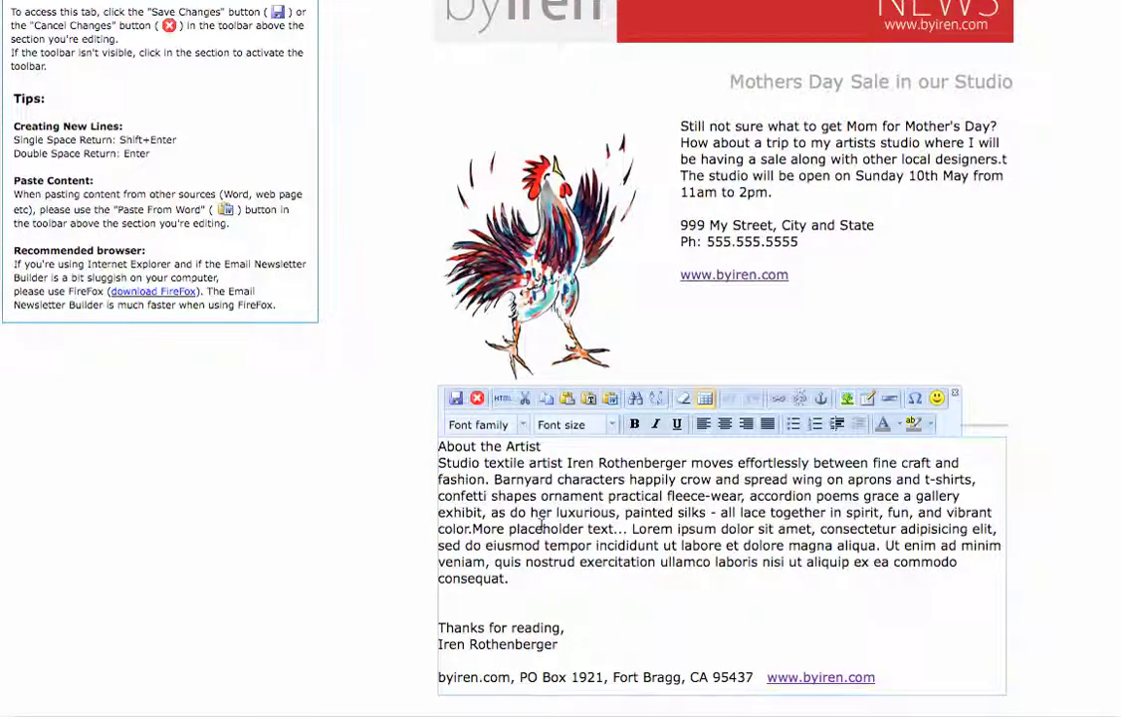
left_click(522, 580, "shift")
key("BackSpace")
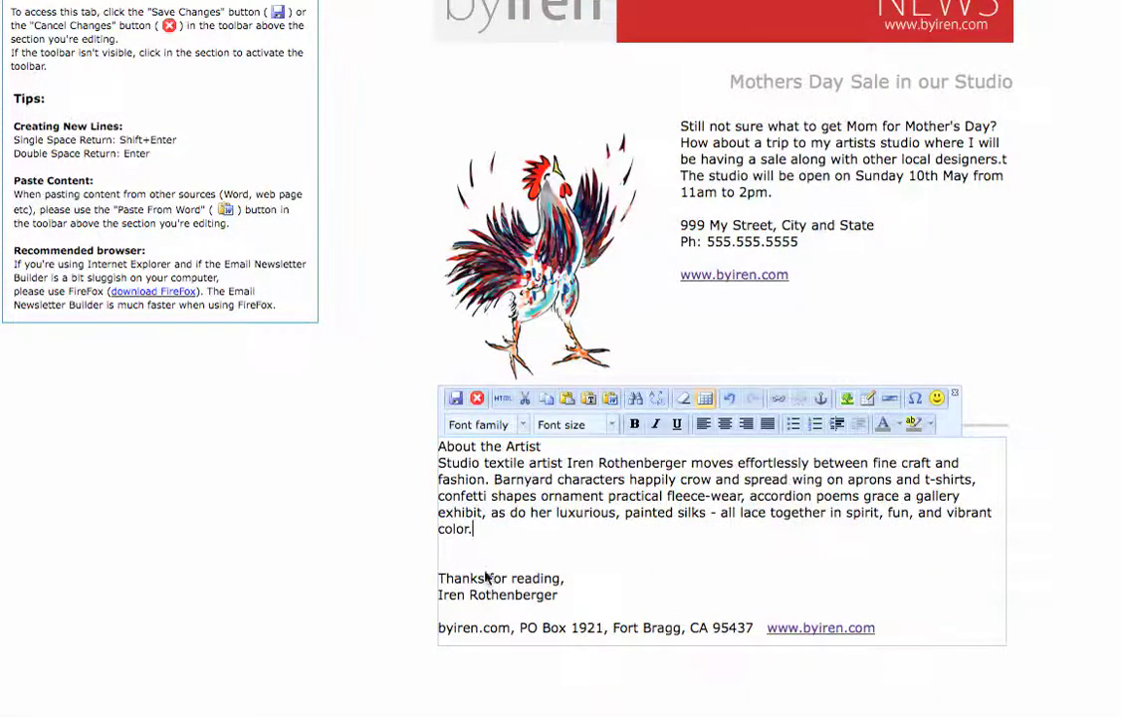
scroll(665, 319, "down", 1)
scroll(665, 319, "up", 3)
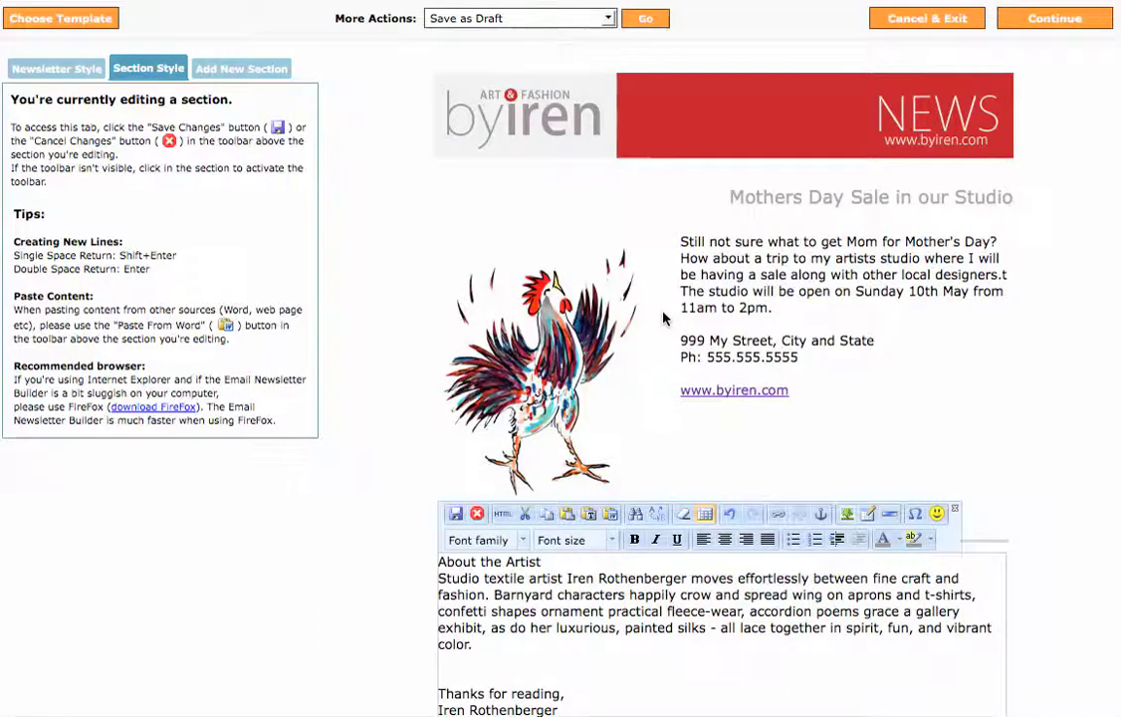
Step: Save the About the Artist biography edits and leave the Email Newsletter Builder via Continue
left_click(455, 515)
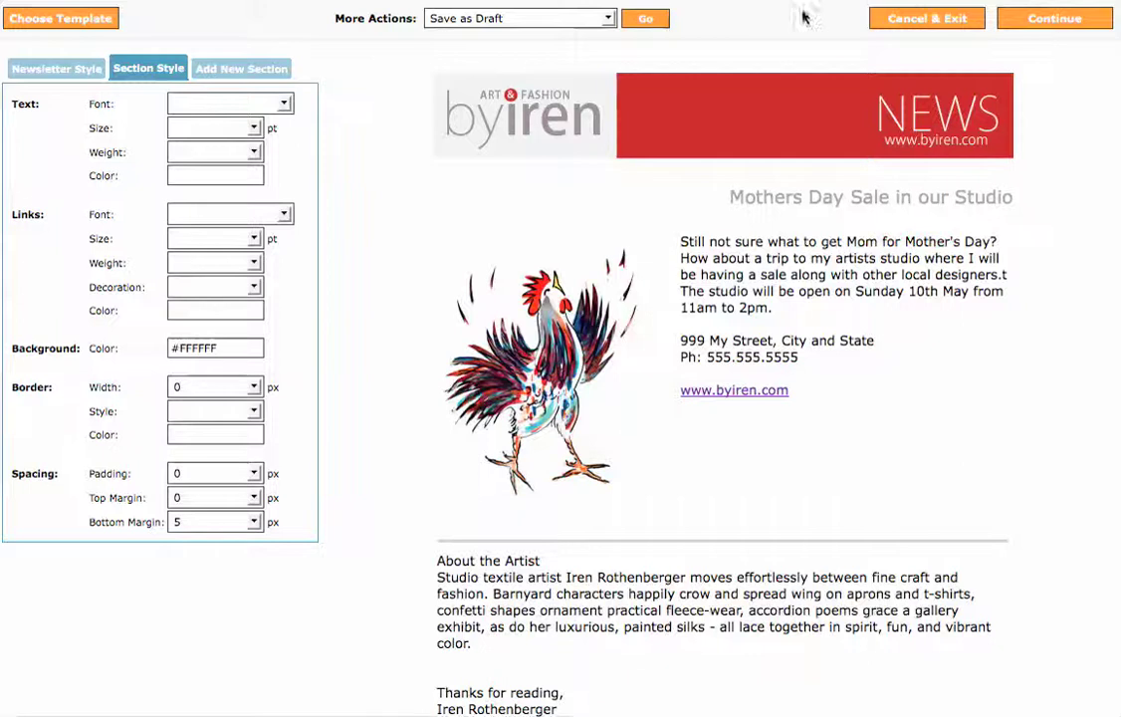
left_click(1047, 20)
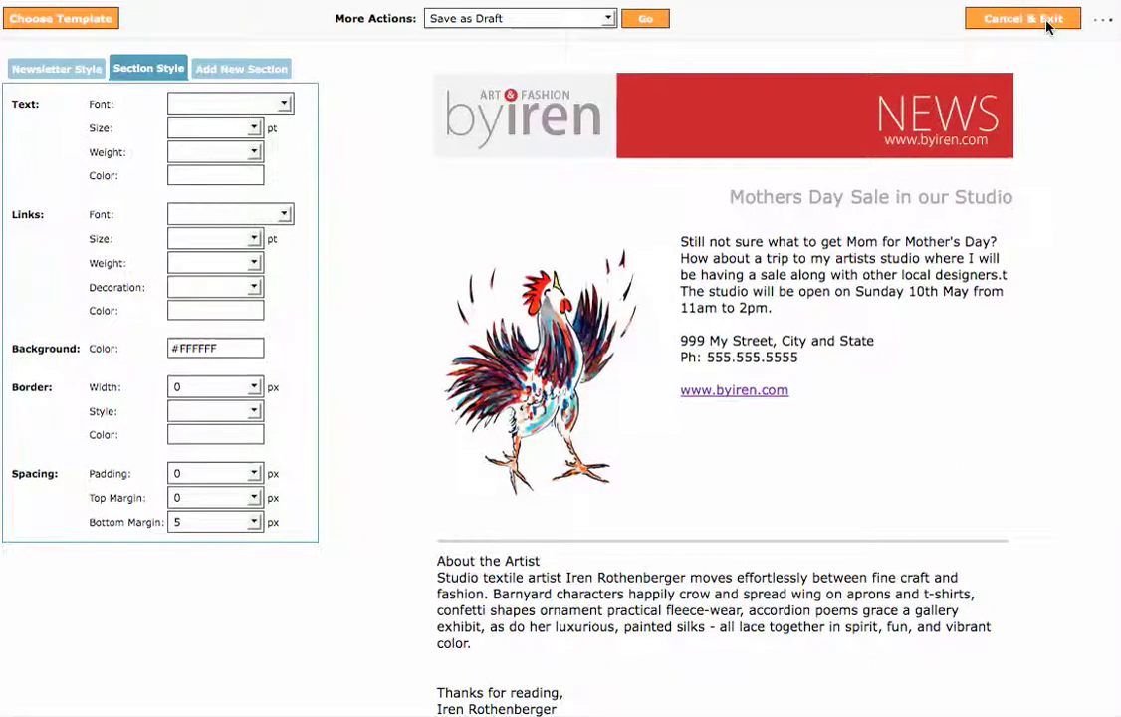